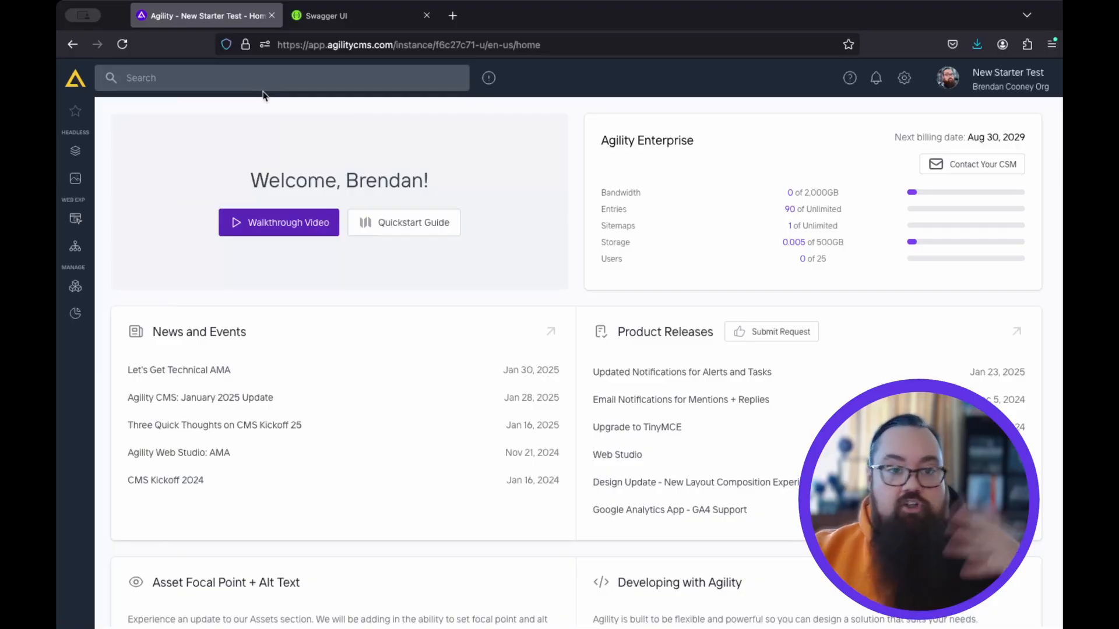
Step: Open the Pages section and view the additional item types that can be added to the website besides a page
{"action": "left_click", "coordinate": [96, 253]}
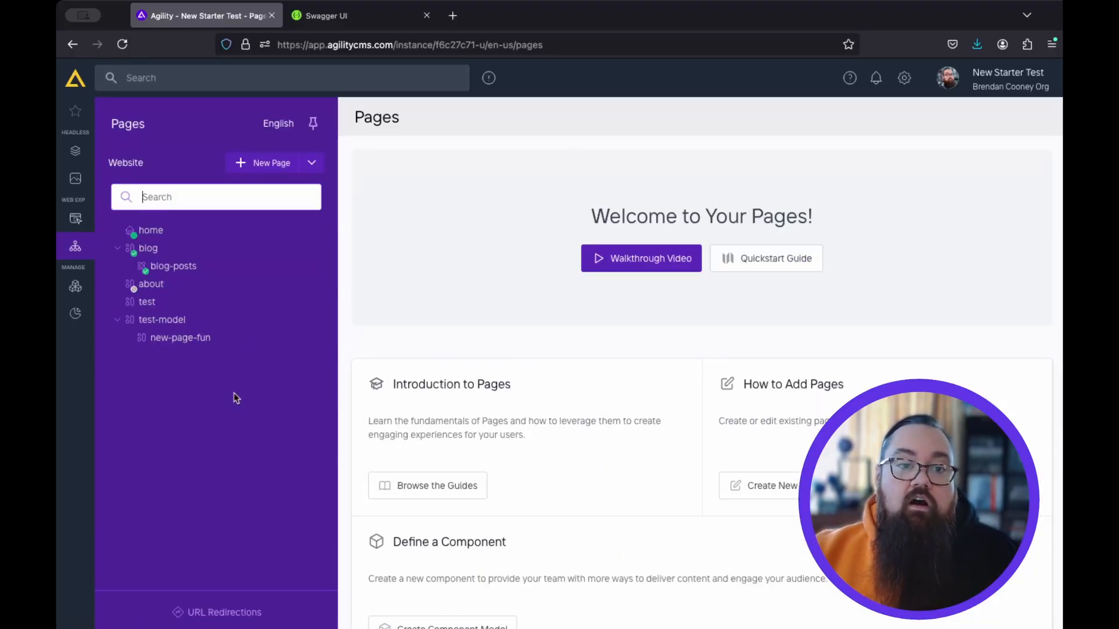
{"action": "left_click", "coordinate": [278, 127]}
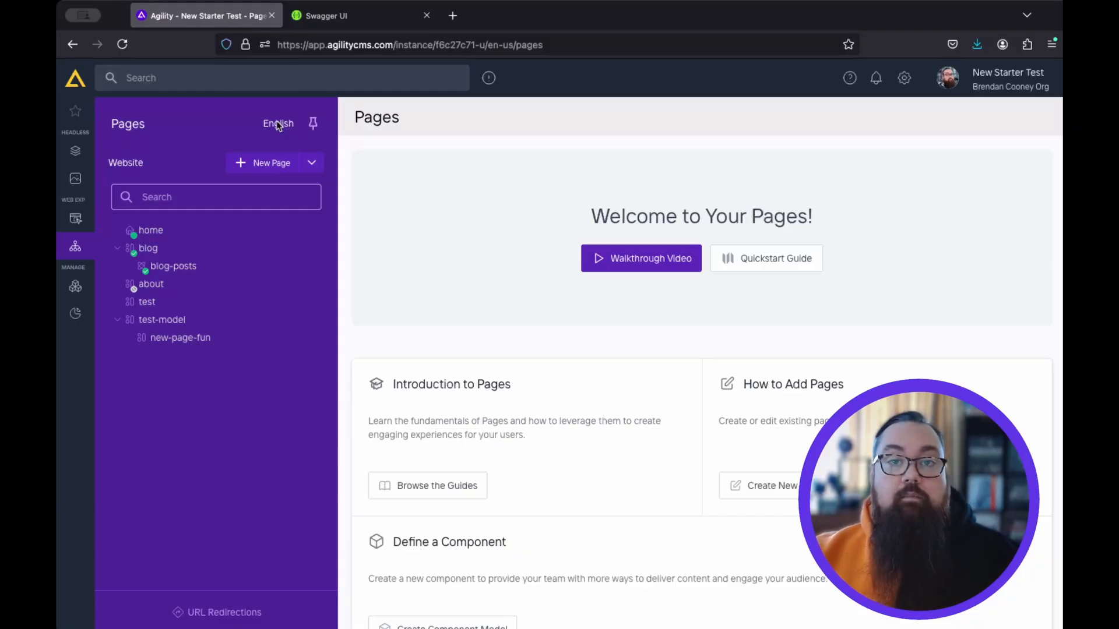
{"action": "left_click", "coordinate": [309, 168]}
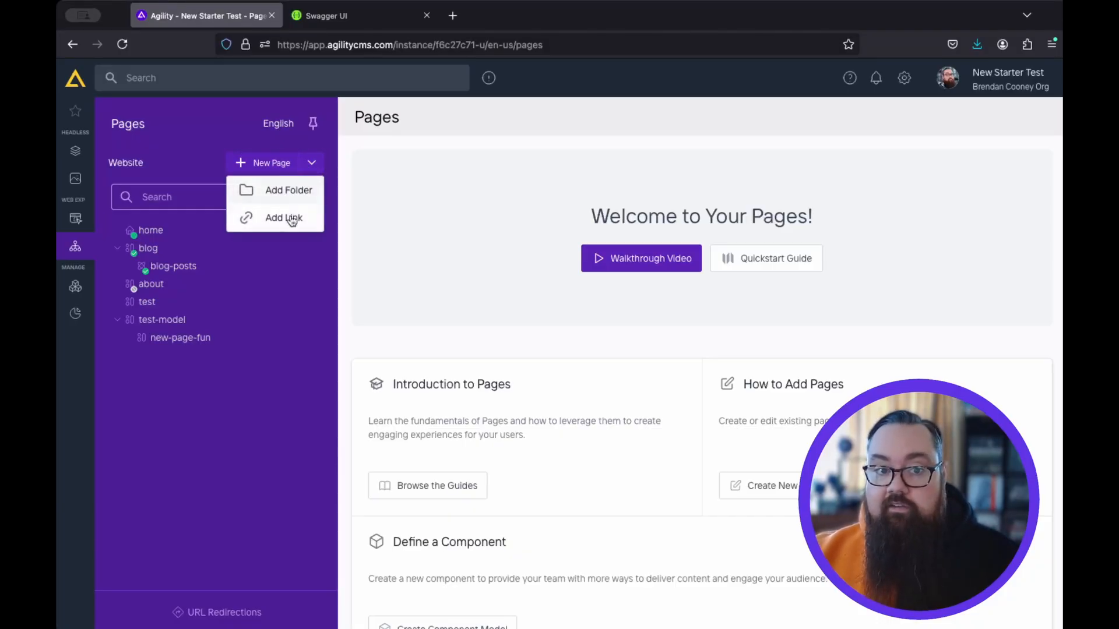
{"action": "left_click", "coordinate": [188, 170]}
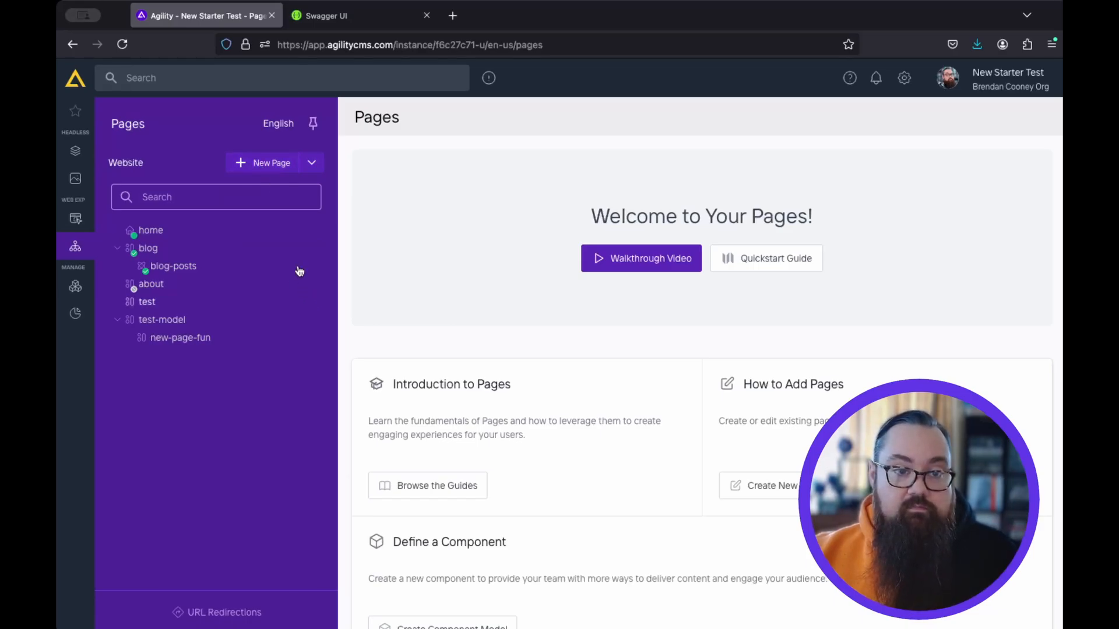
Step: Search the page tree for "blo" and clear the search to restore the full list
{"action": "left_click", "coordinate": [183, 199]}
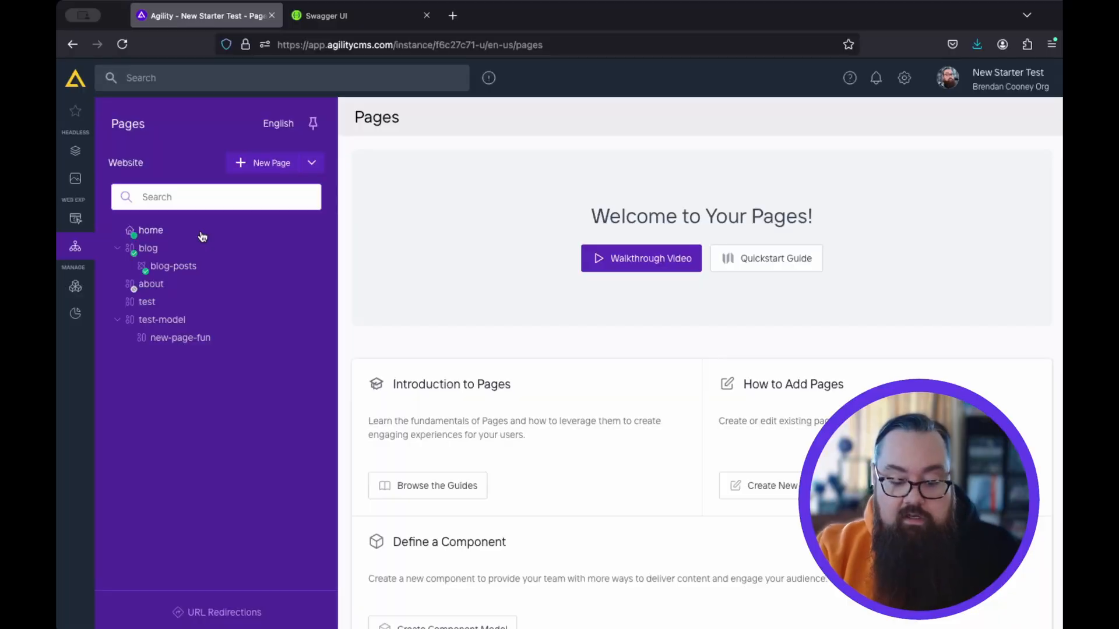
{"action": "type", "text": "blog"}
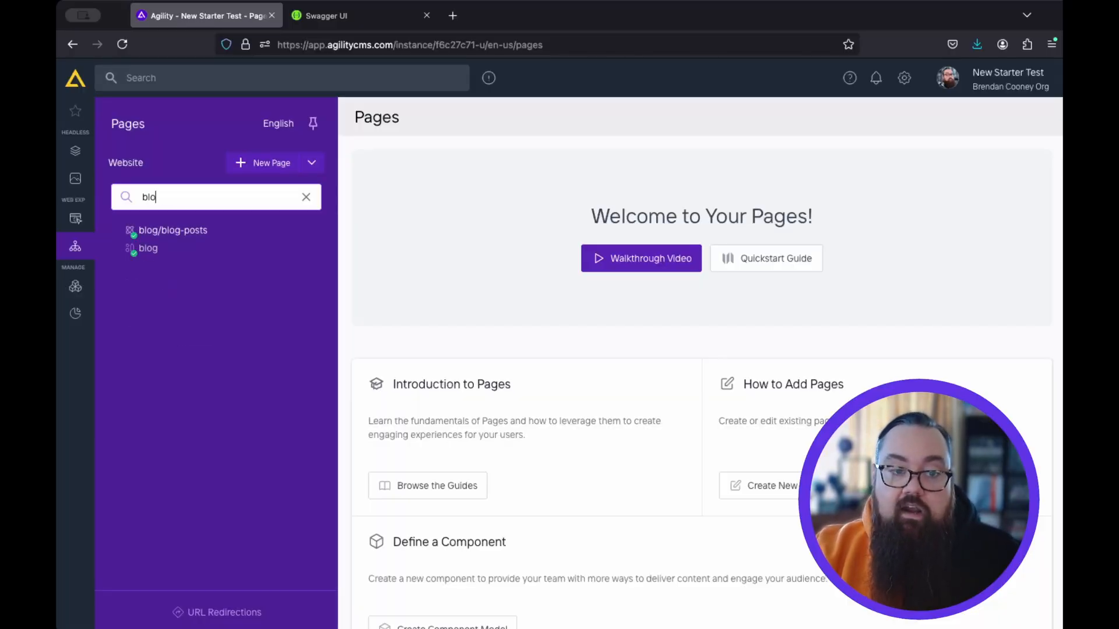
{"action": "key", "text": "BackSpace"}
{"action": "key", "text": "BackSpace"}
{"action": "key", "text": "BackSpace"}
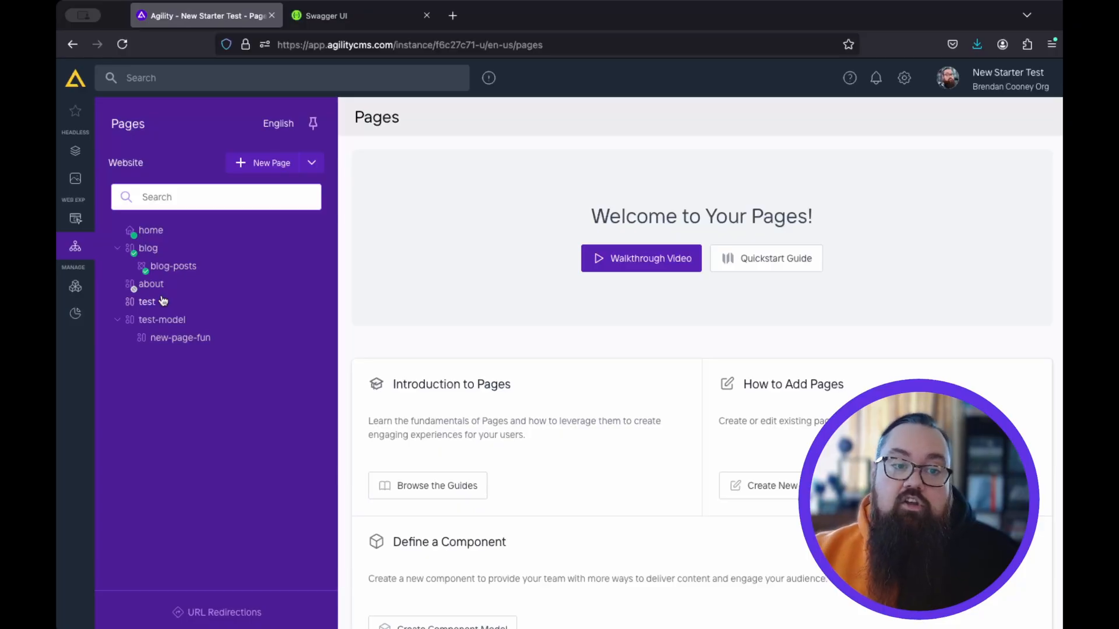
Step: View the website's URL redirections and open the home page for editing
{"action": "mouse_move", "coordinate": [162, 274]}
{"action": "left_mouse_down"}
{"action": "mouse_move", "coordinate": [185, 298]}
{"action": "mouse_move", "coordinate": [168, 271]}
{"action": "left_mouse_up"}
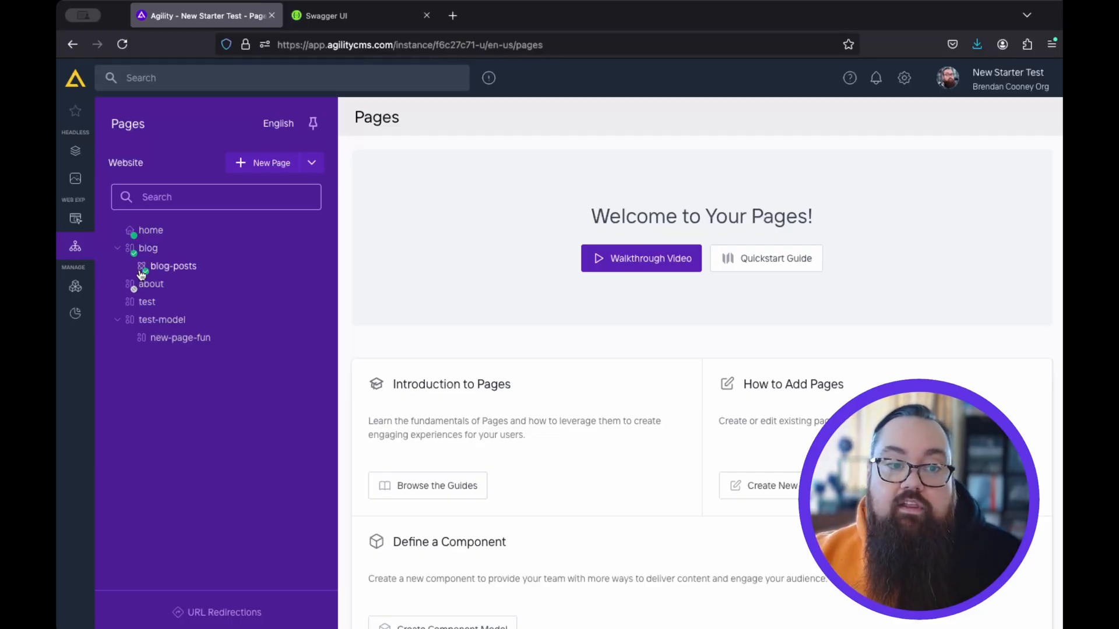
{"action": "left_click", "coordinate": [199, 613]}
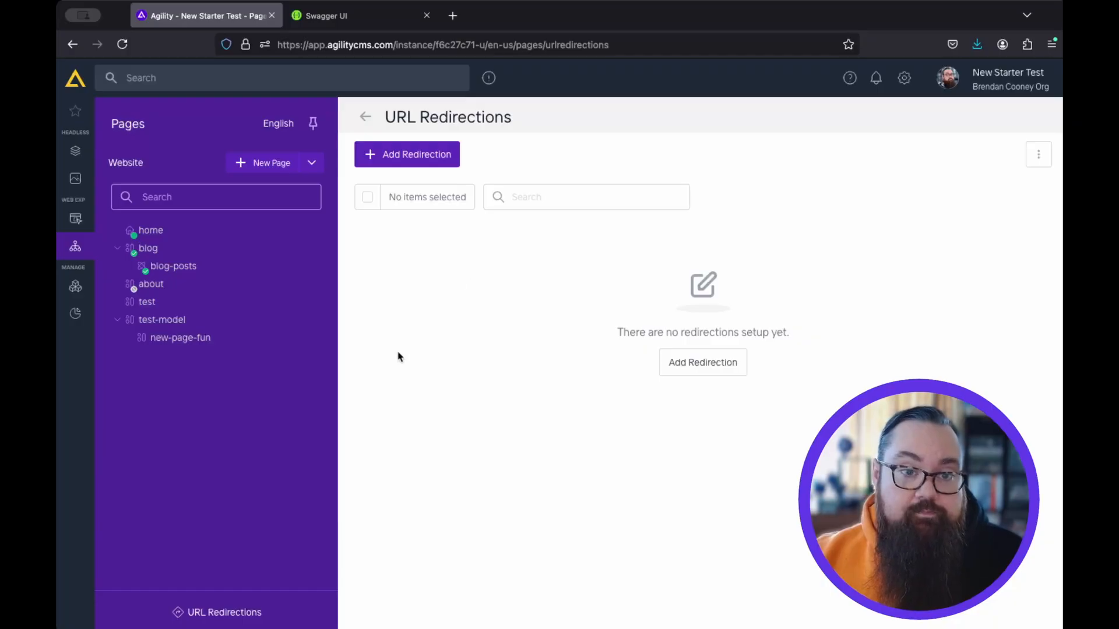
{"action": "left_click", "coordinate": [152, 233]}
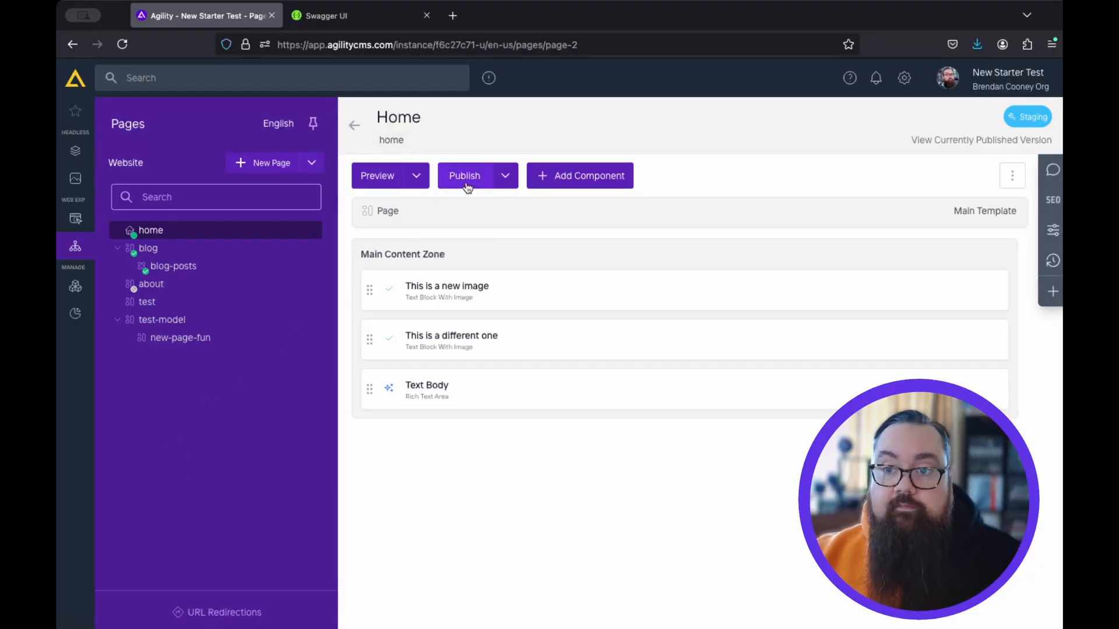
Step: View the home page's currently published version and its restore option, and return to the staging version
{"action": "mouse_move", "coordinate": [1028, 119]}
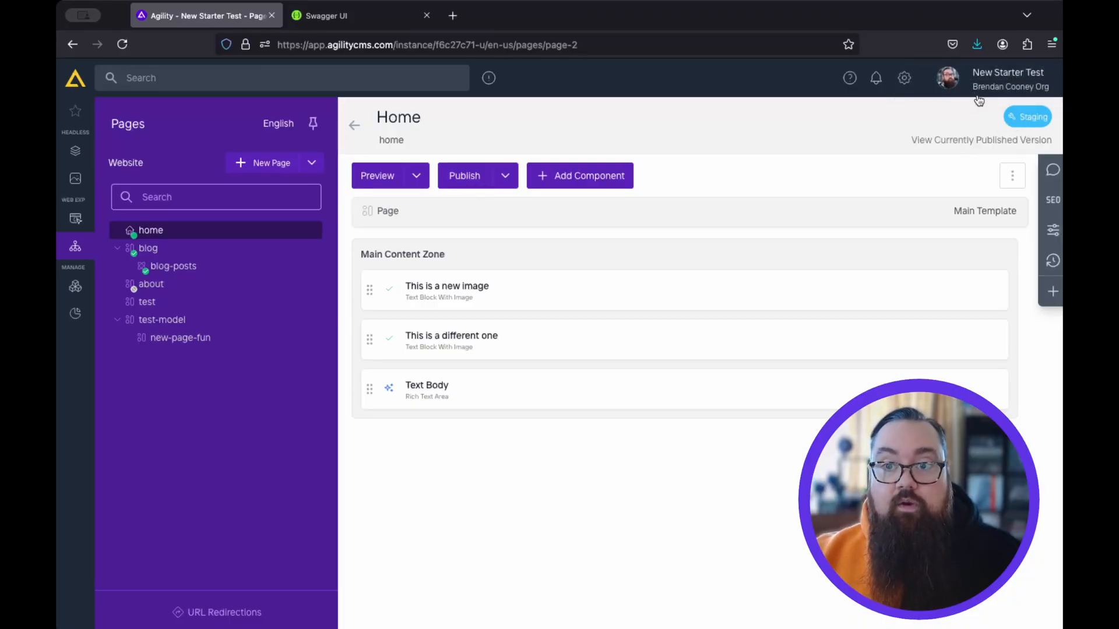
{"action": "mouse_move", "coordinate": [968, 142]}
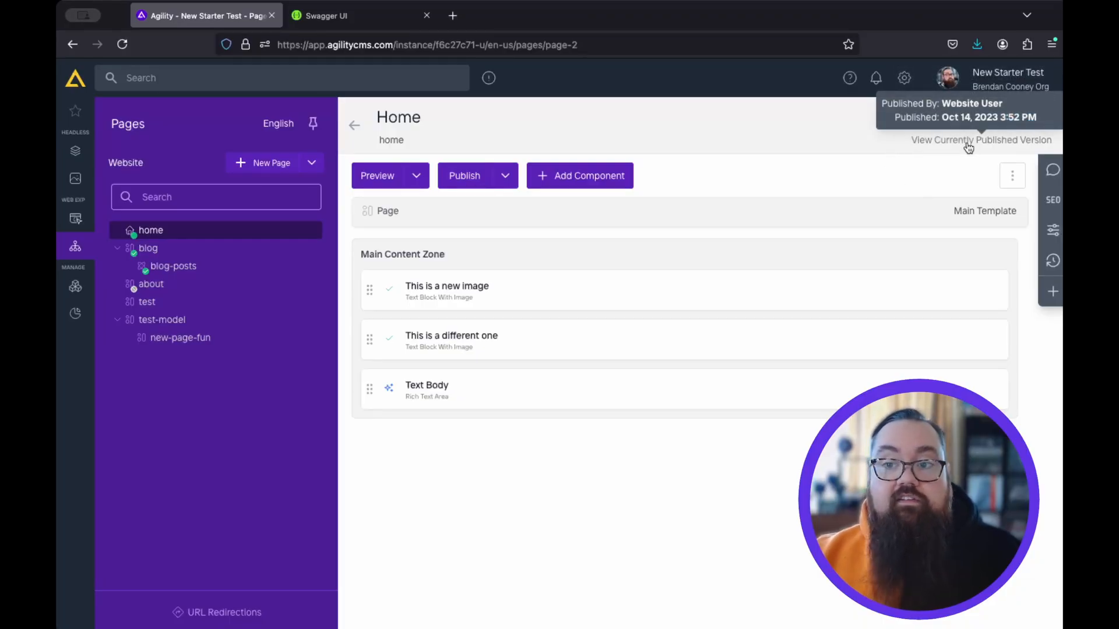
{"action": "left_click", "coordinate": [968, 142]}
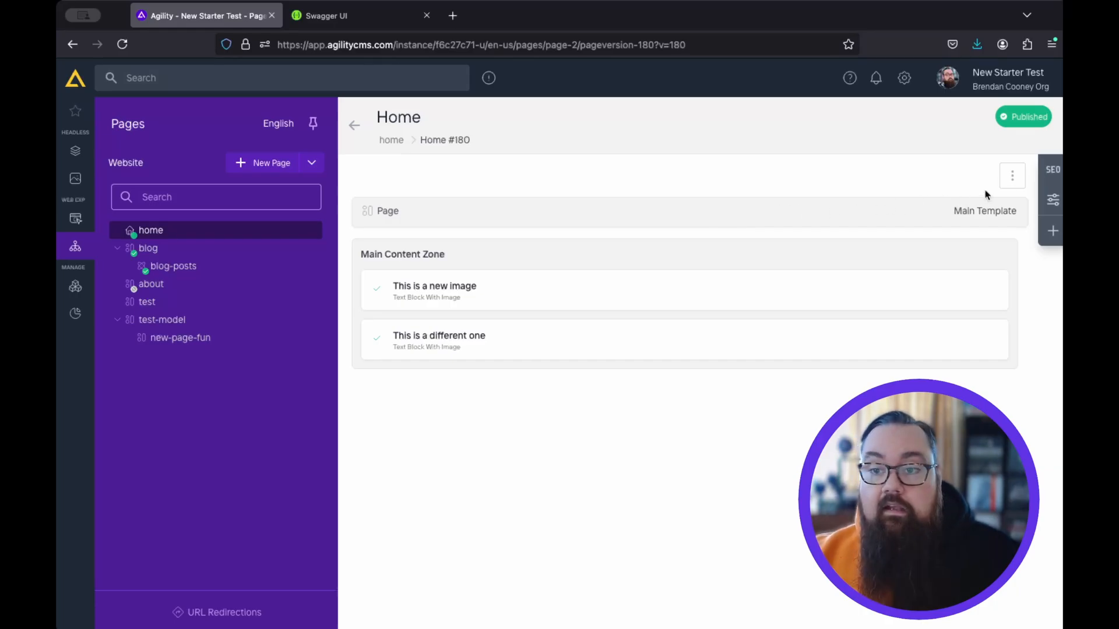
{"action": "left_click", "coordinate": [1015, 178]}
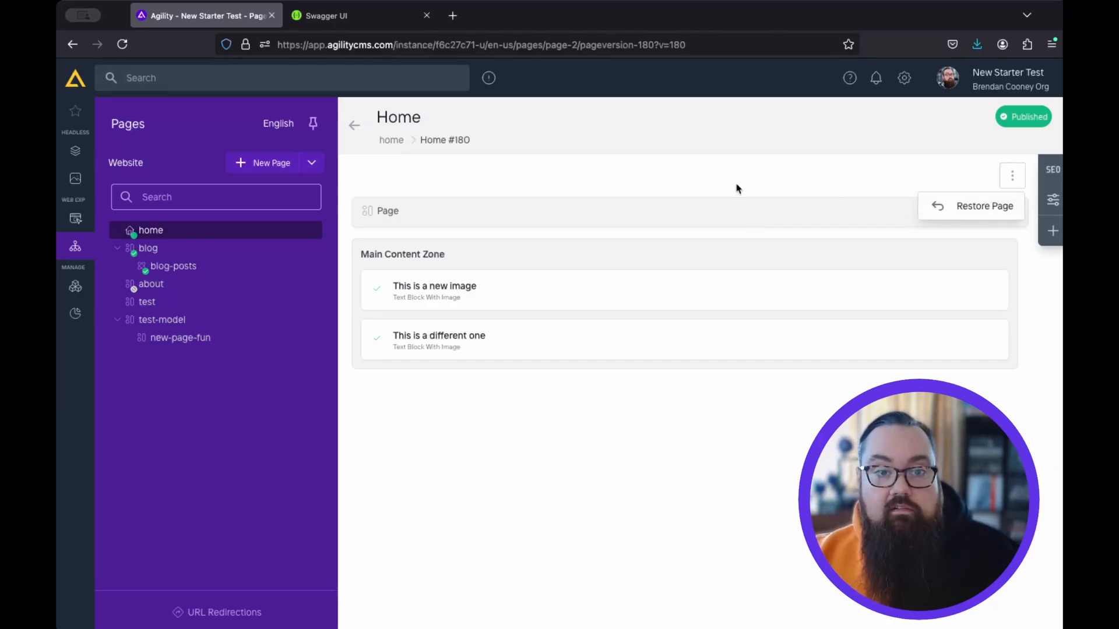
{"action": "left_click", "coordinate": [661, 178]}
{"action": "left_click", "coordinate": [353, 126]}
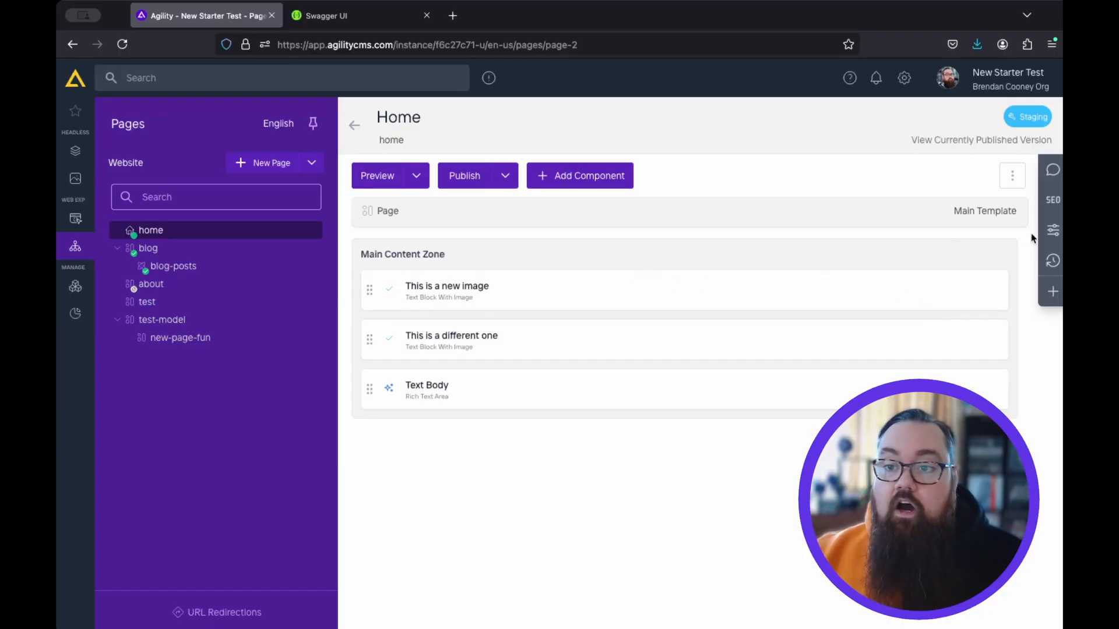
Step: Examine the home page's SEO settings, from the page title and path through the meta fields and header markup
{"action": "left_click", "coordinate": [1054, 202]}
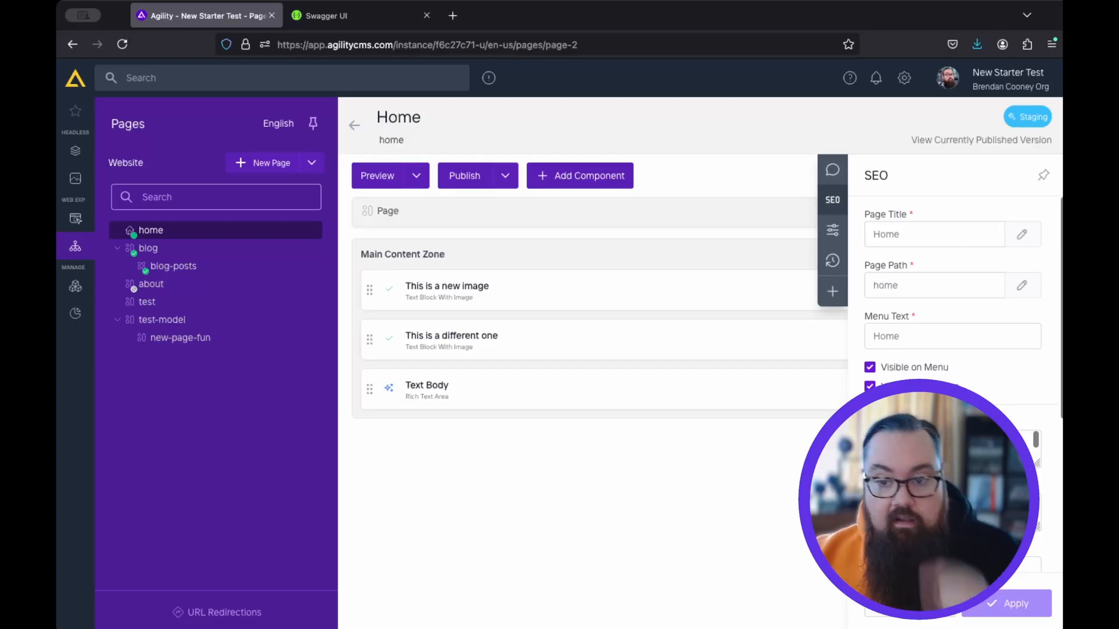
{"action": "scroll", "coordinate": [953, 350], "scroll_direction": "down", "scroll_amount": 3}
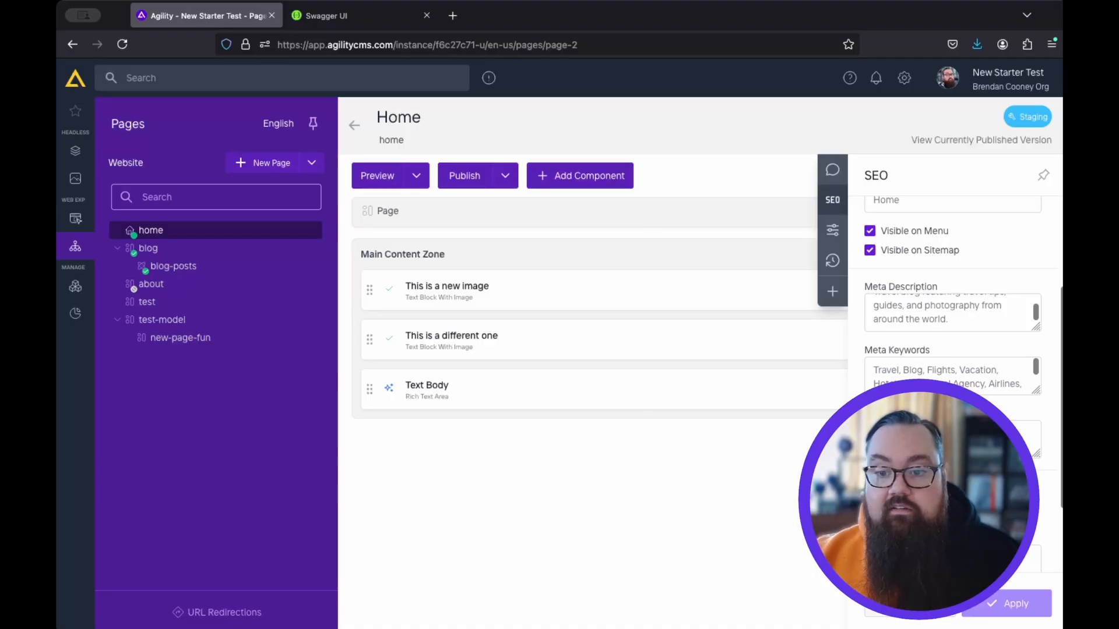
{"action": "scroll", "coordinate": [915, 340], "scroll_direction": "down", "scroll_amount": 2}
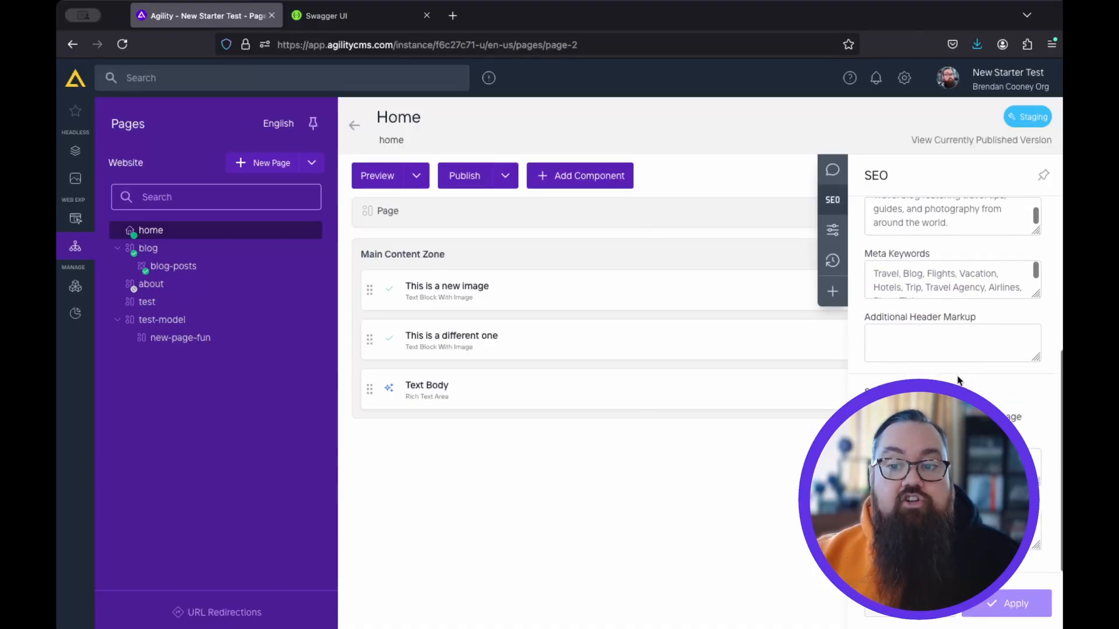
Step: Look through the home page's comments, properties and version history
{"action": "left_click", "coordinate": [833, 231]}
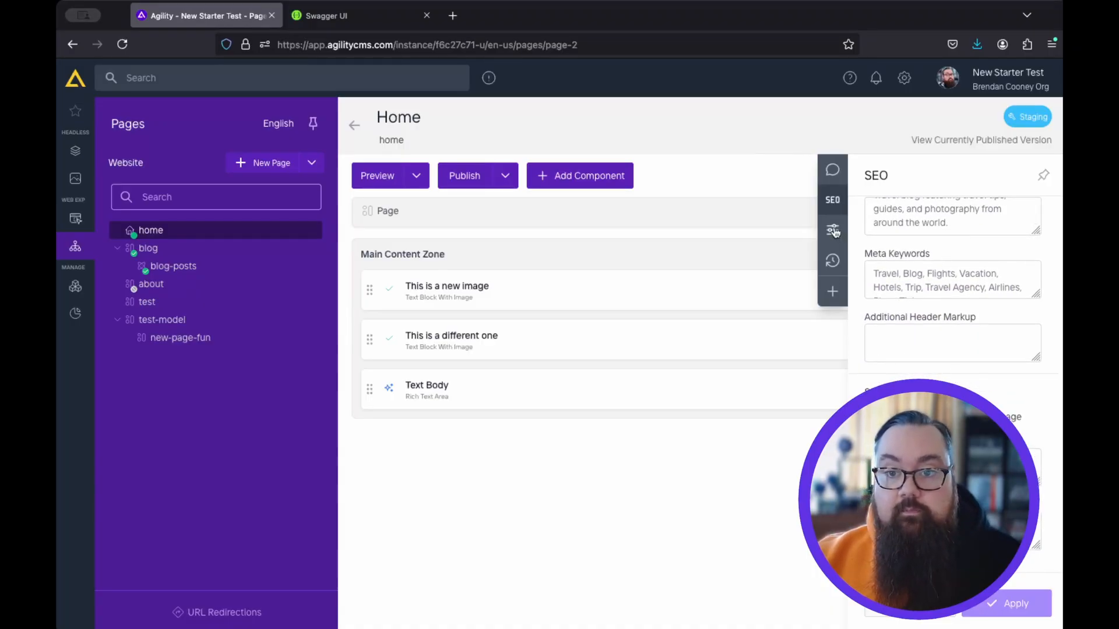
{"action": "left_click", "coordinate": [833, 170]}
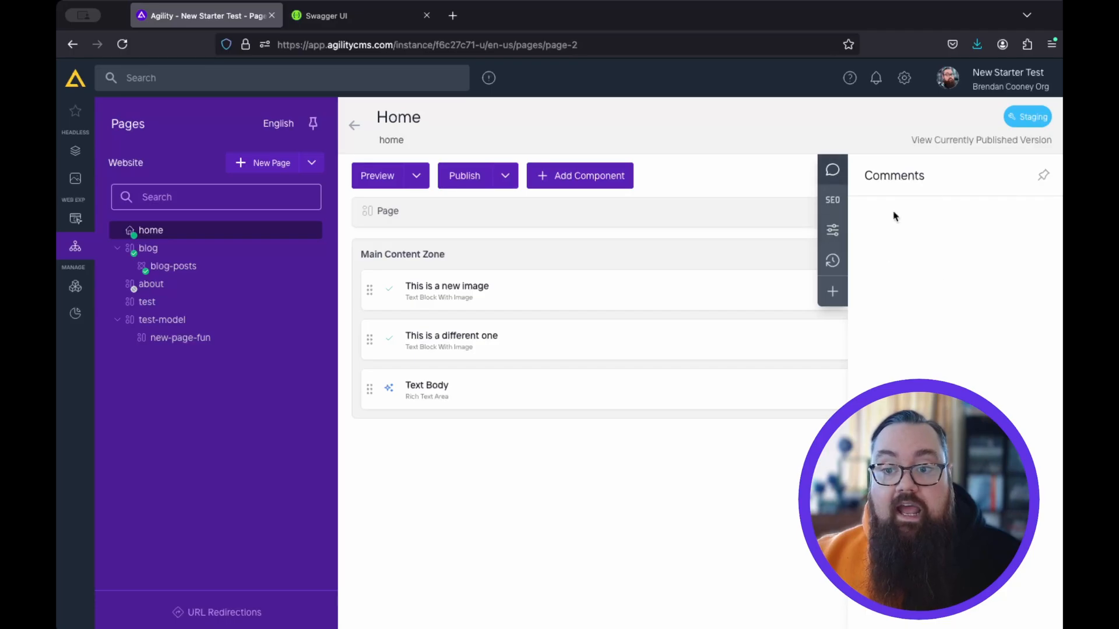
{"action": "left_click", "coordinate": [833, 230]}
{"action": "left_click", "coordinate": [834, 264]}
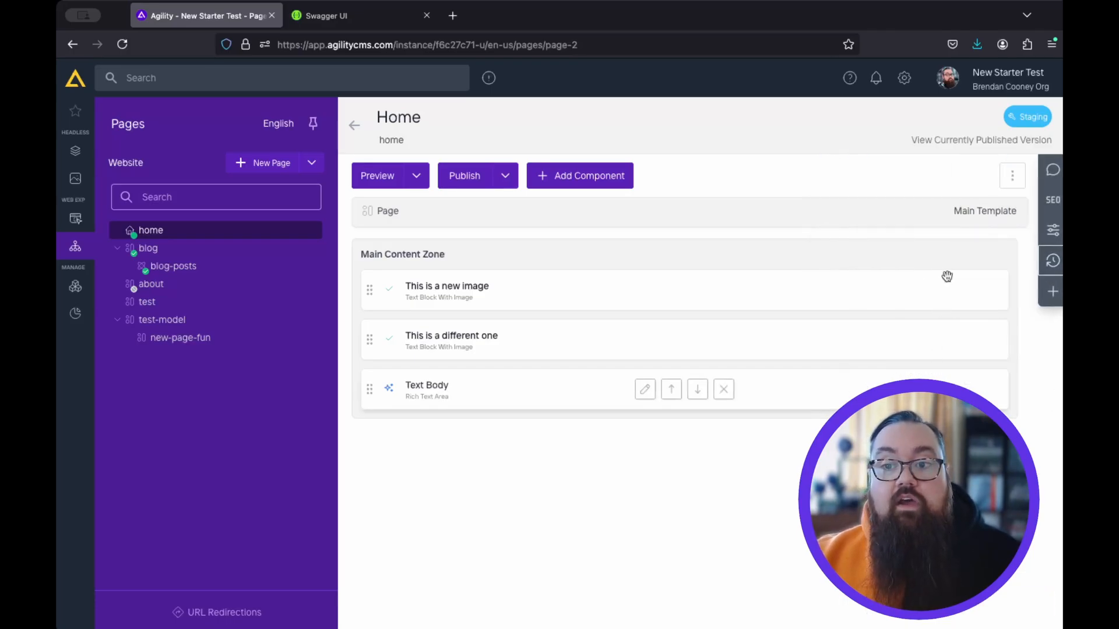
{"action": "left_click", "coordinate": [1049, 261]}
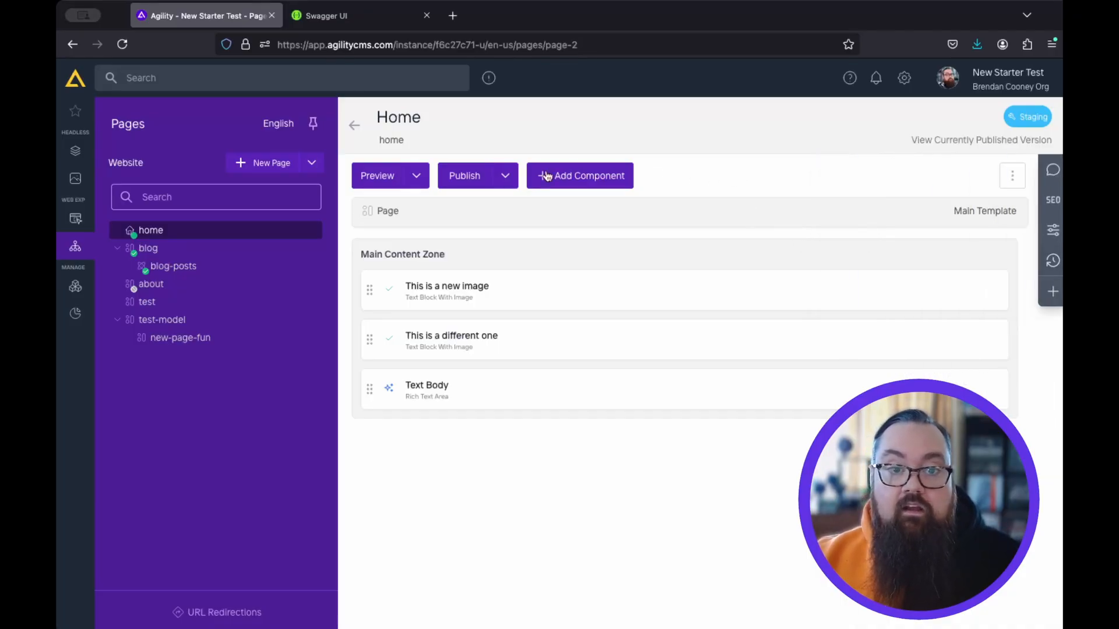
Step: View the preview and publish options offered for the home page without applying any of them
{"action": "left_click", "coordinate": [416, 176]}
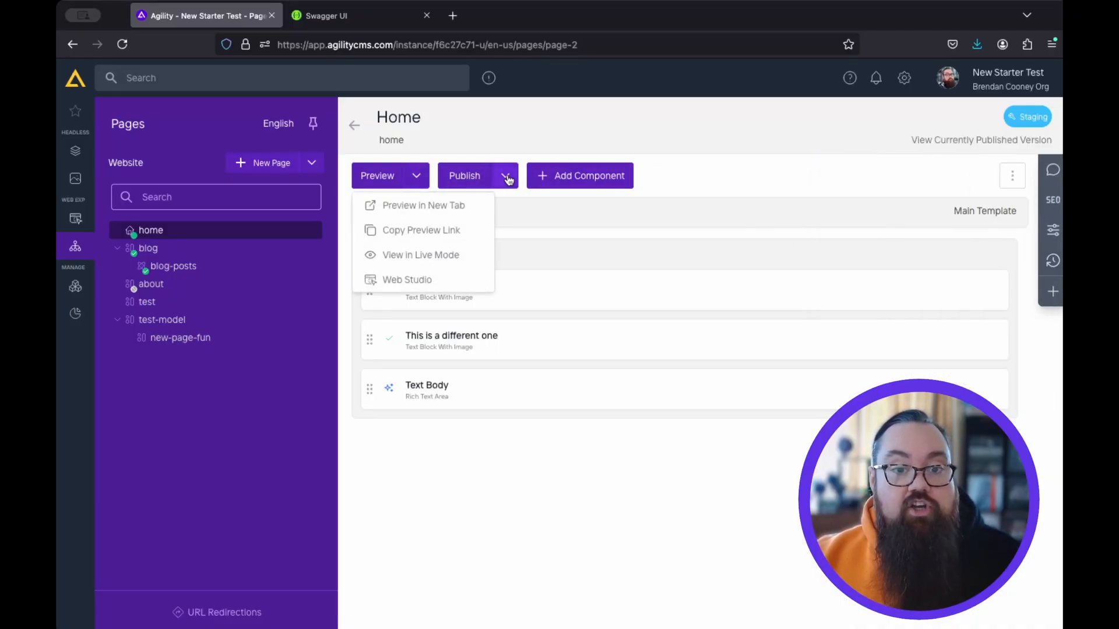
{"action": "left_click", "coordinate": [506, 177]}
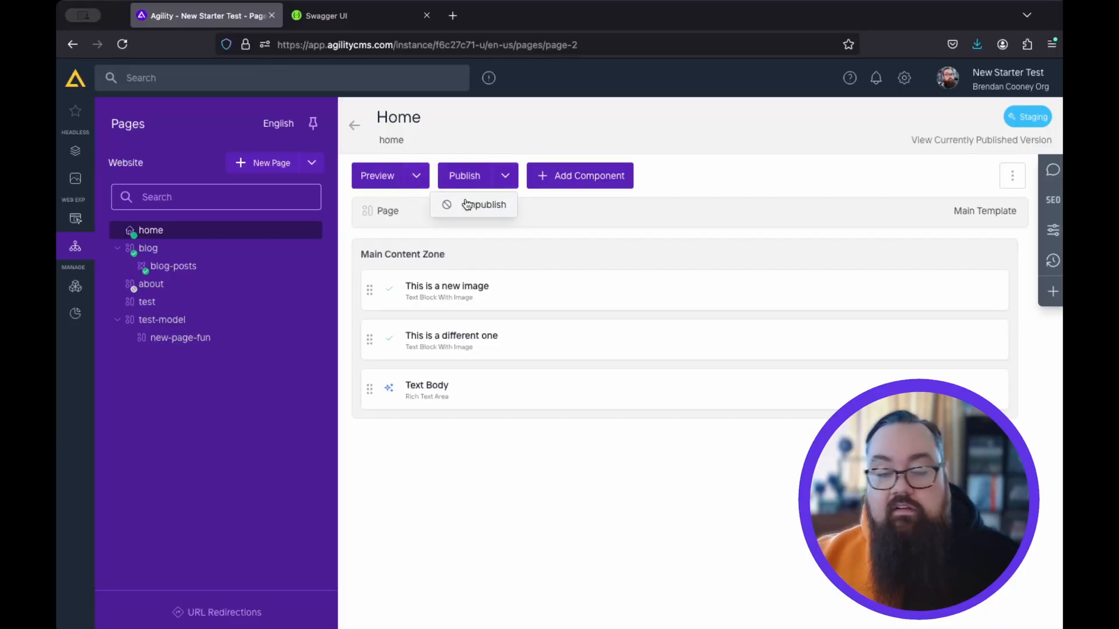
{"action": "left_click", "coordinate": [417, 175]}
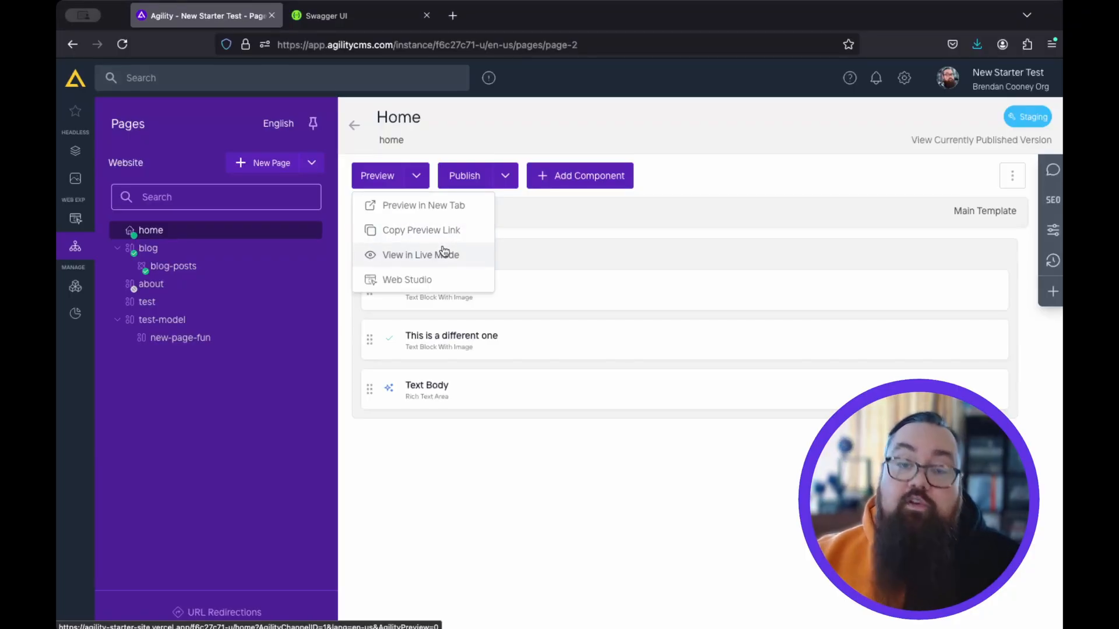
{"action": "left_click", "coordinate": [664, 195]}
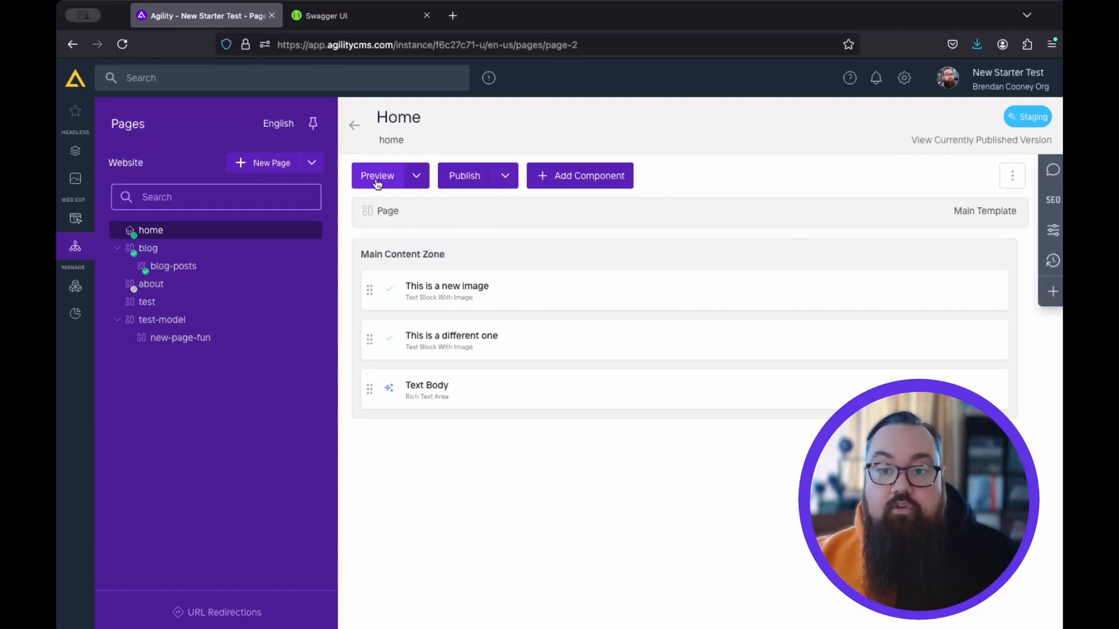
Step: Review the home page's additional page actions and its Schedule form, closing the form without scheduling anything
{"action": "left_click", "coordinate": [1010, 177]}
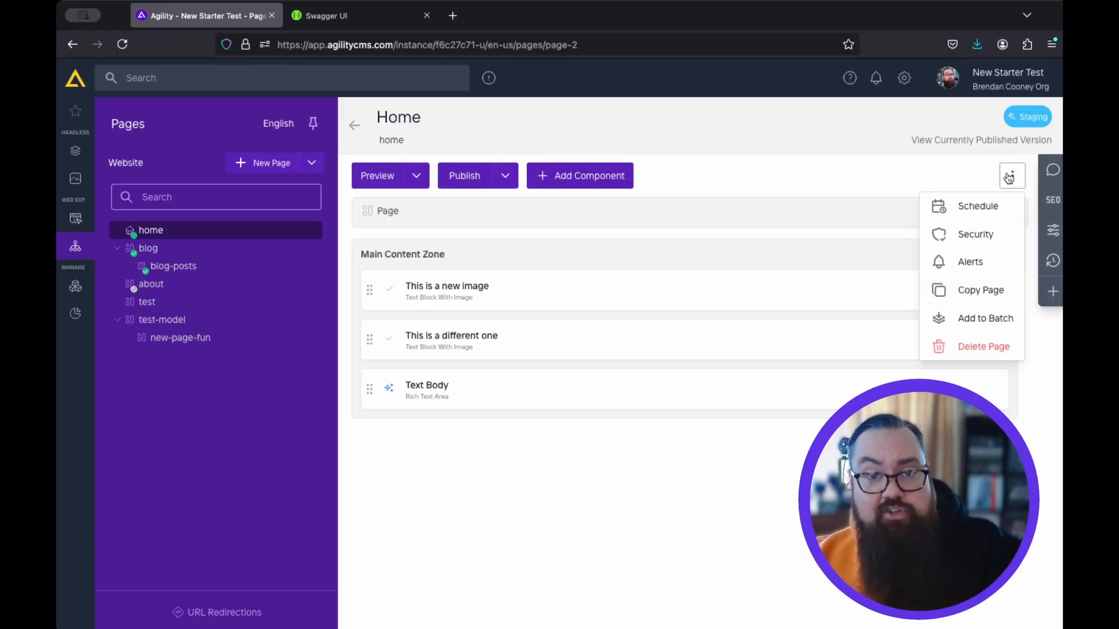
{"action": "left_click", "coordinate": [984, 209]}
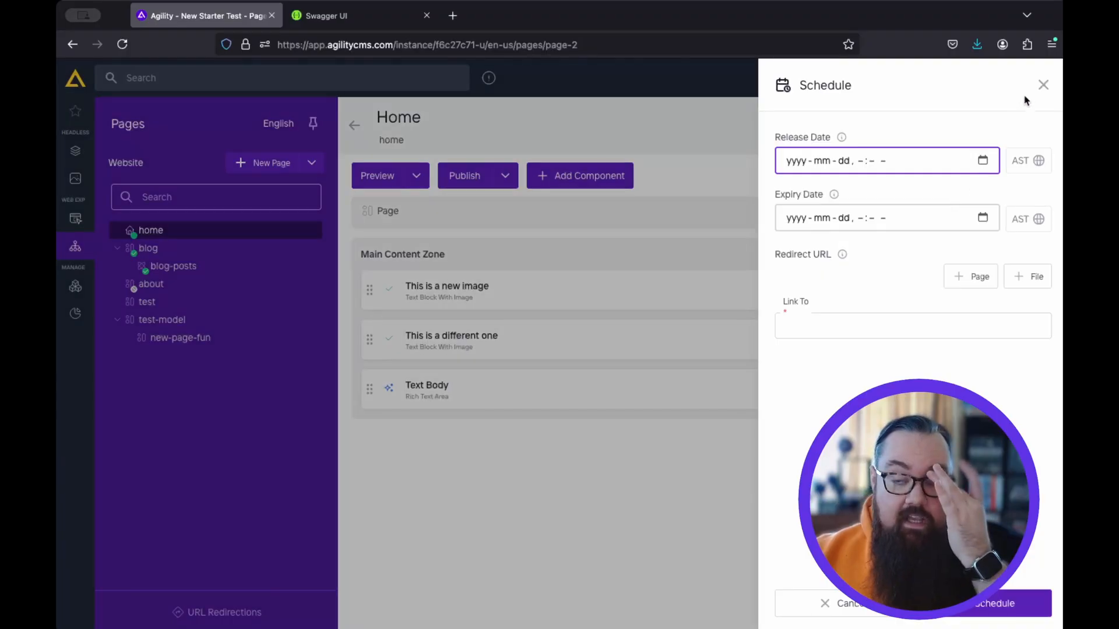
{"action": "left_click", "coordinate": [1043, 84]}
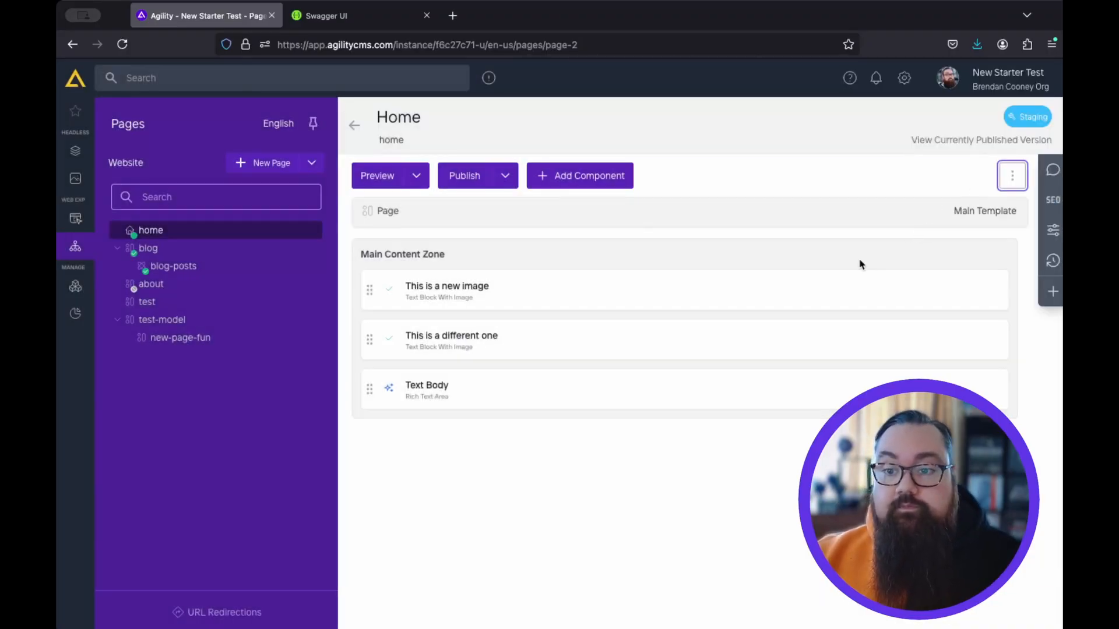
{"action": "left_click", "coordinate": [1013, 177]}
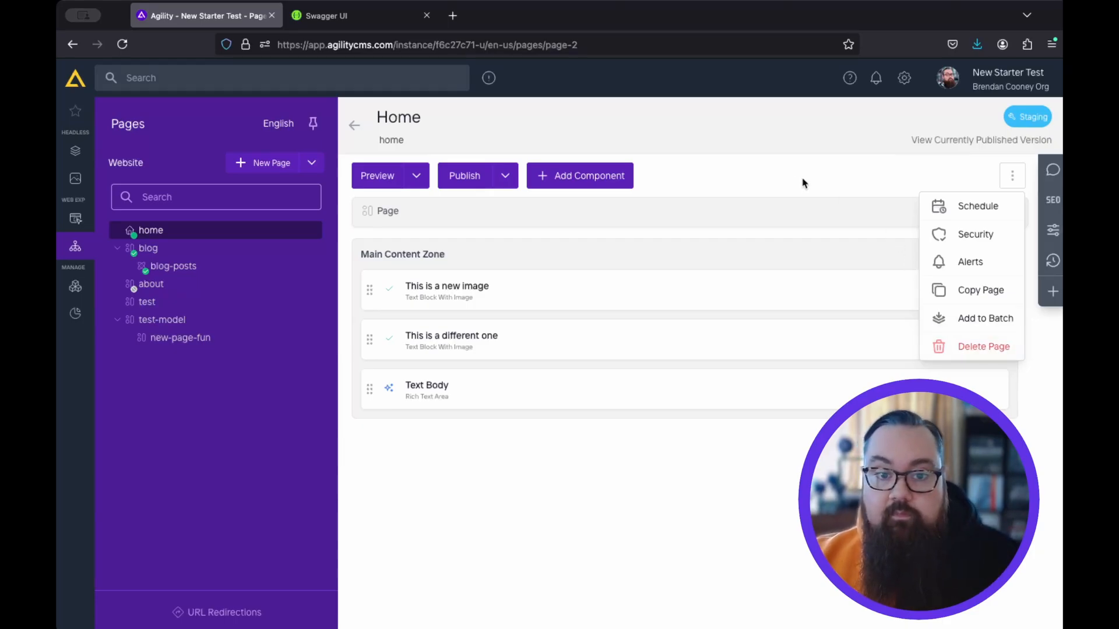
{"action": "left_click", "coordinate": [785, 167]}
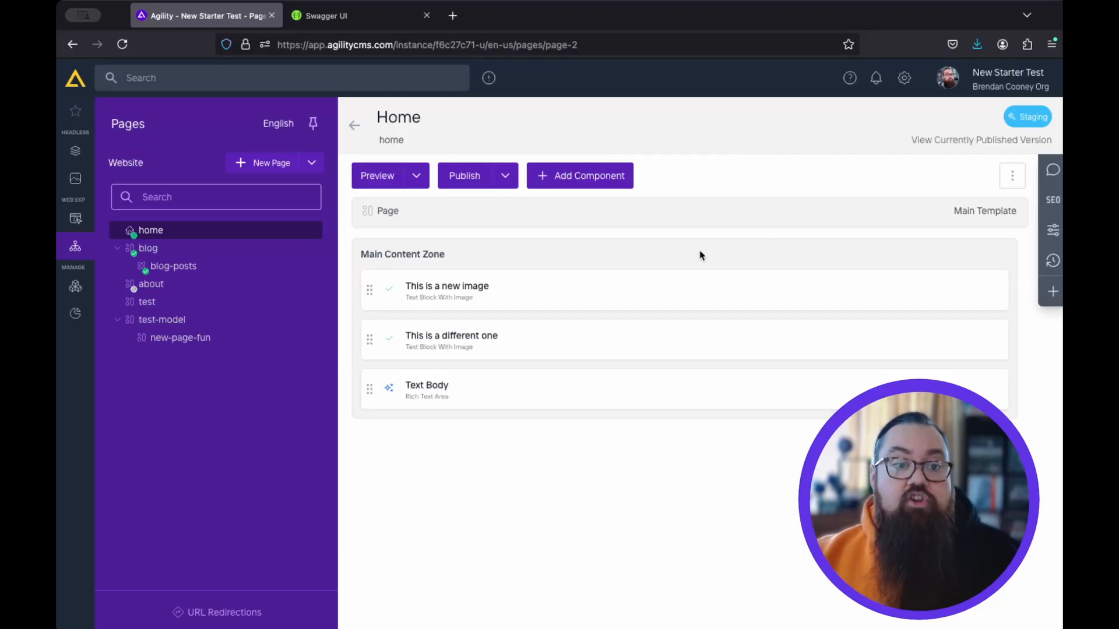
Step: Compare the content zones of the test-model page with those of the home page
{"action": "left_click", "coordinate": [181, 320]}
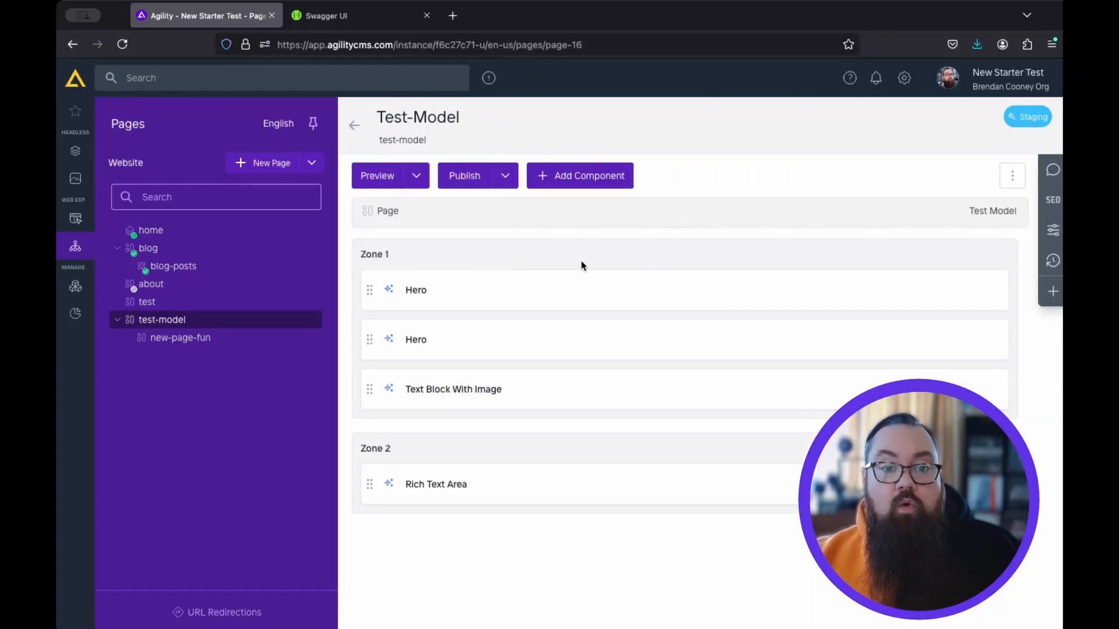
{"action": "left_click", "coordinate": [161, 233]}
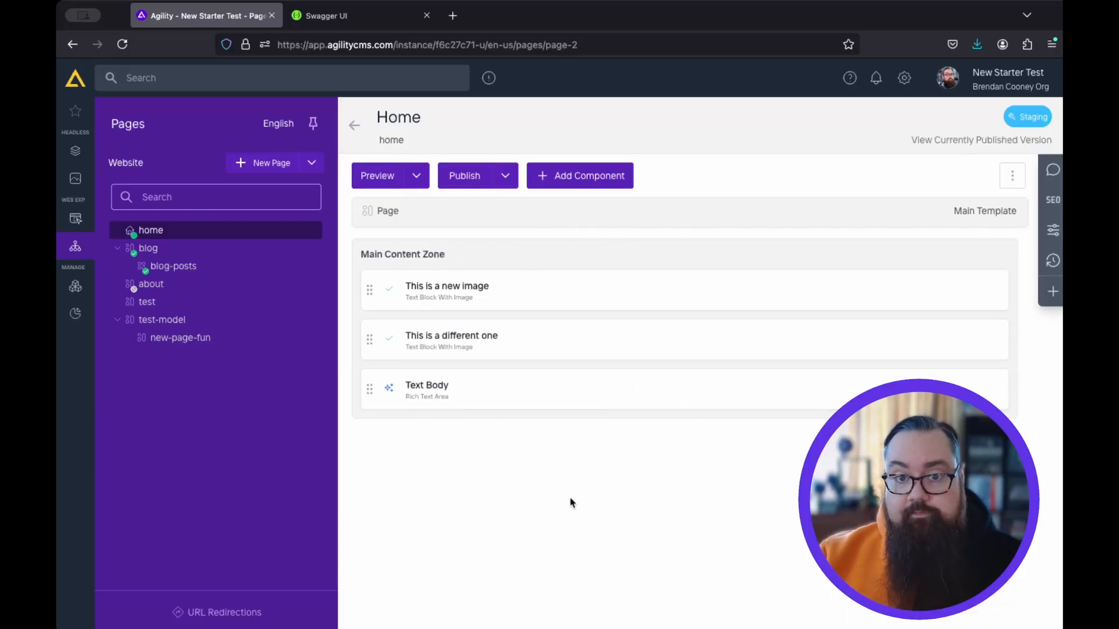
Step: Add a Hero component at the top of the home page's Main Content Zone and finish adding components
{"action": "left_click", "coordinate": [590, 176]}
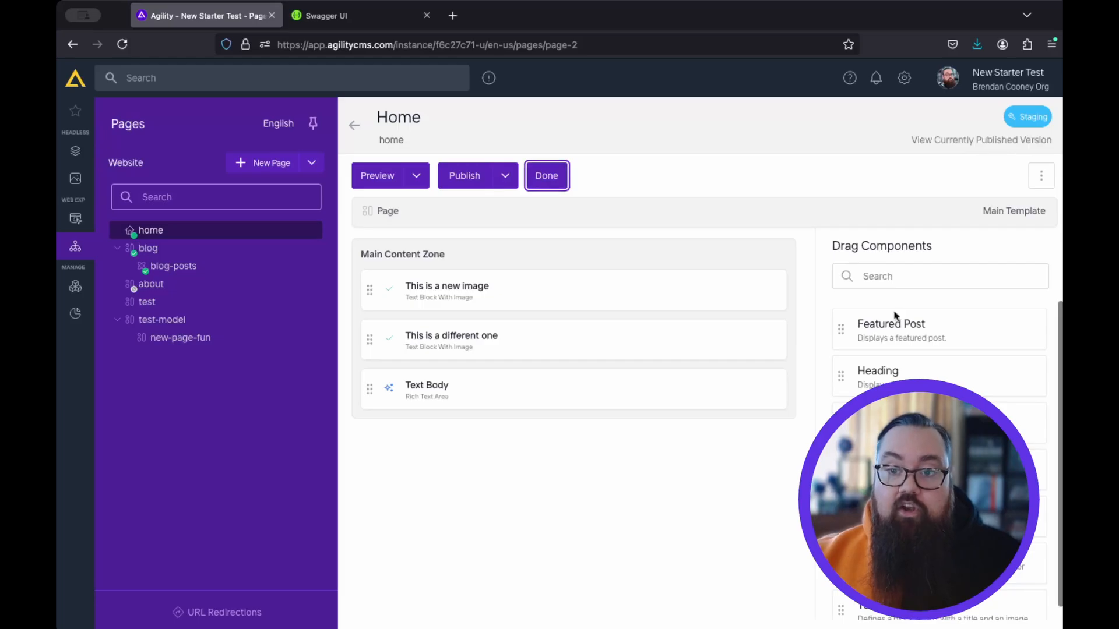
{"action": "scroll", "coordinate": [940, 464], "scroll_direction": "down", "scroll_amount": 1}
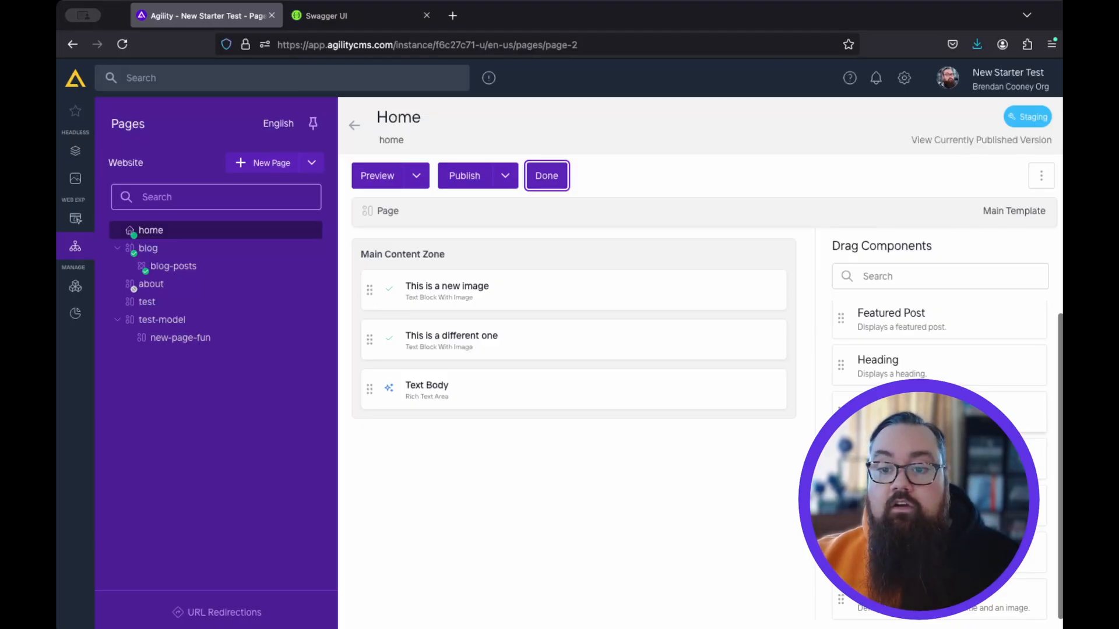
{"action": "left_click_drag", "start_coordinate": [874, 411], "coordinate": [440, 279]}
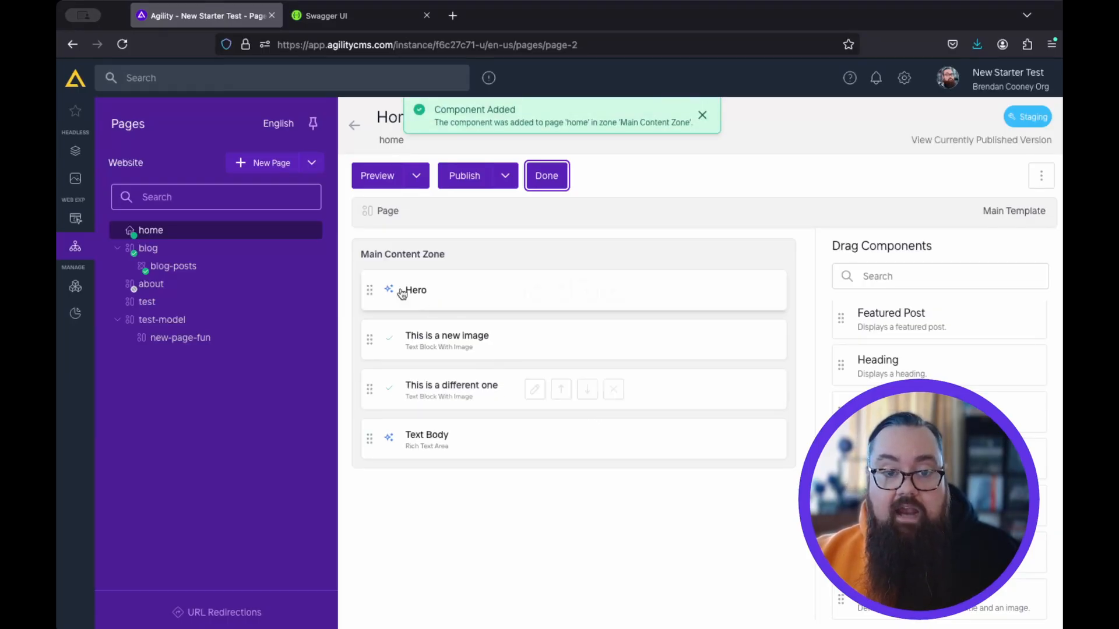
{"action": "mouse_move", "coordinate": [369, 290]}
{"action": "left_mouse_down"}
{"action": "mouse_move", "coordinate": [369, 369]}
{"action": "mouse_move", "coordinate": [372, 285]}
{"action": "left_mouse_up"}
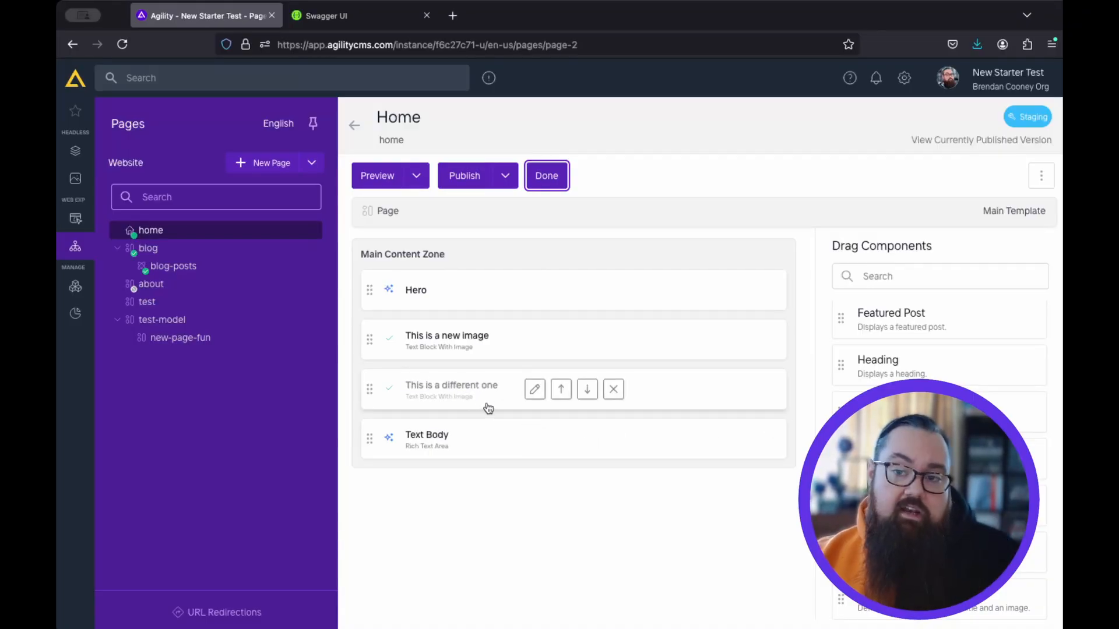
{"action": "left_click", "coordinate": [547, 178]}
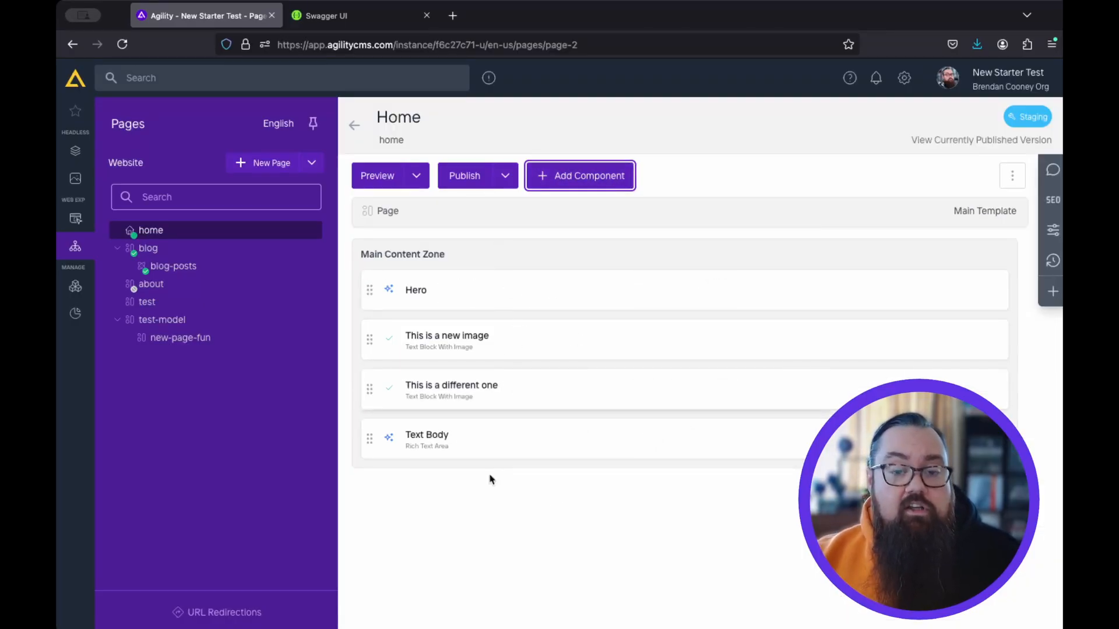
Step: Look through the Hero component's title, hero image and CTA fields without filling them in, and return to the home page
{"action": "left_click", "coordinate": [584, 292]}
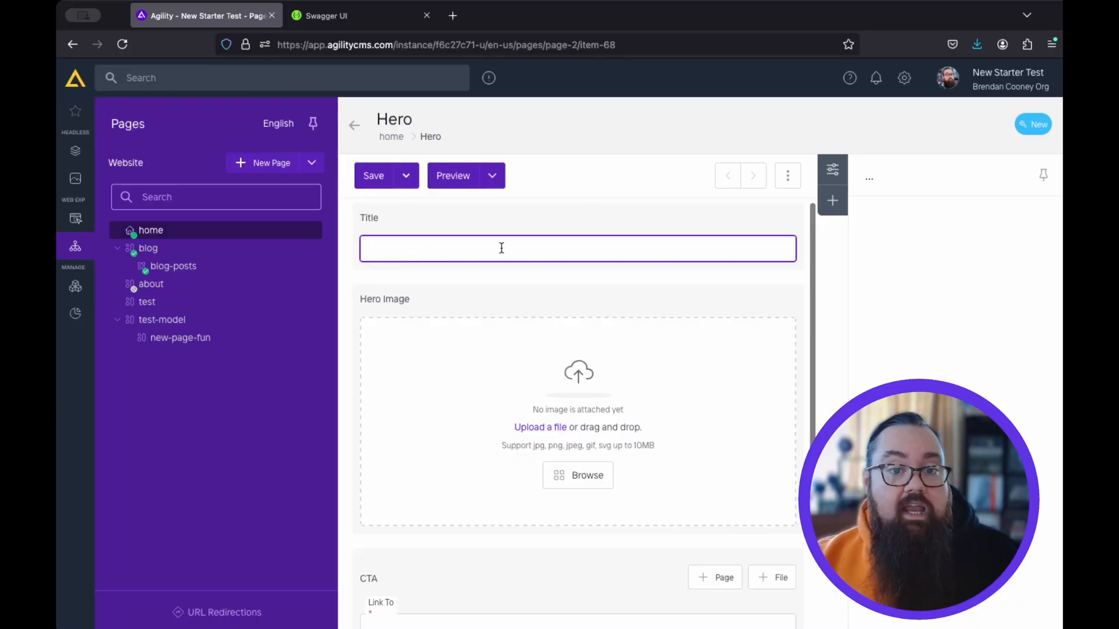
{"action": "left_click", "coordinate": [461, 411]}
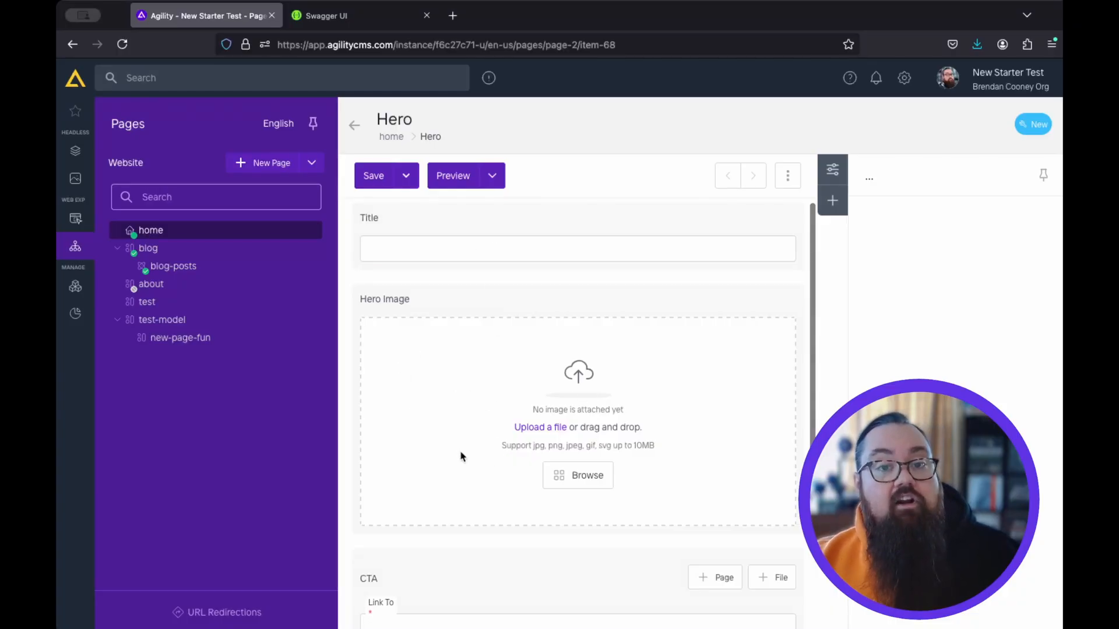
{"action": "scroll", "coordinate": [462, 456], "scroll_direction": "down", "scroll_amount": 3}
{"action": "left_click", "coordinate": [416, 467]}
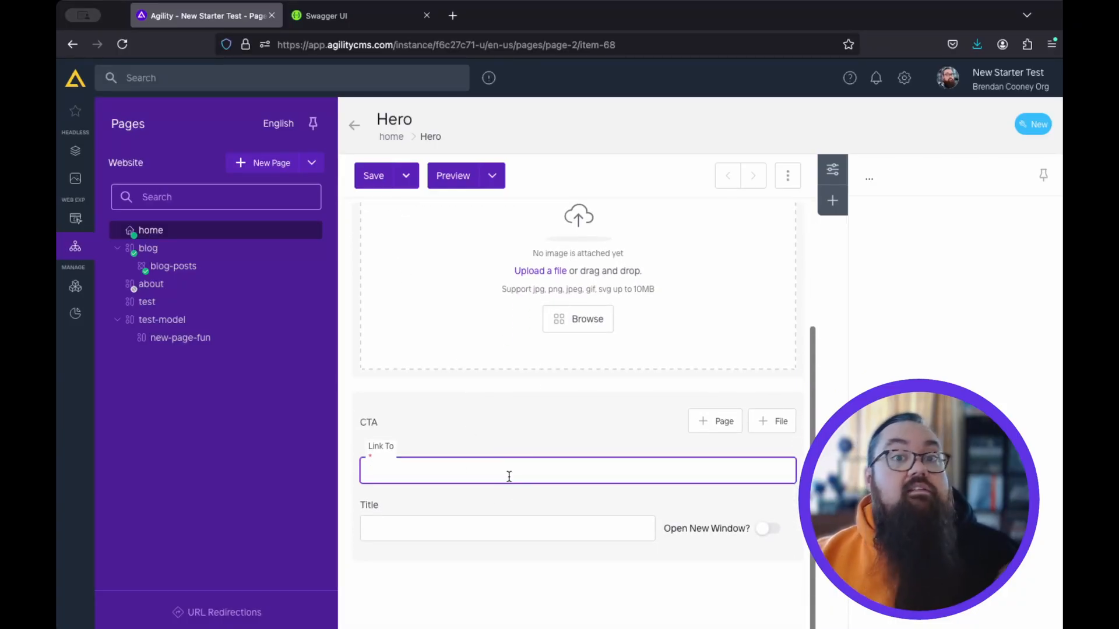
{"action": "scroll", "coordinate": [496, 464], "scroll_direction": "up", "scroll_amount": 3}
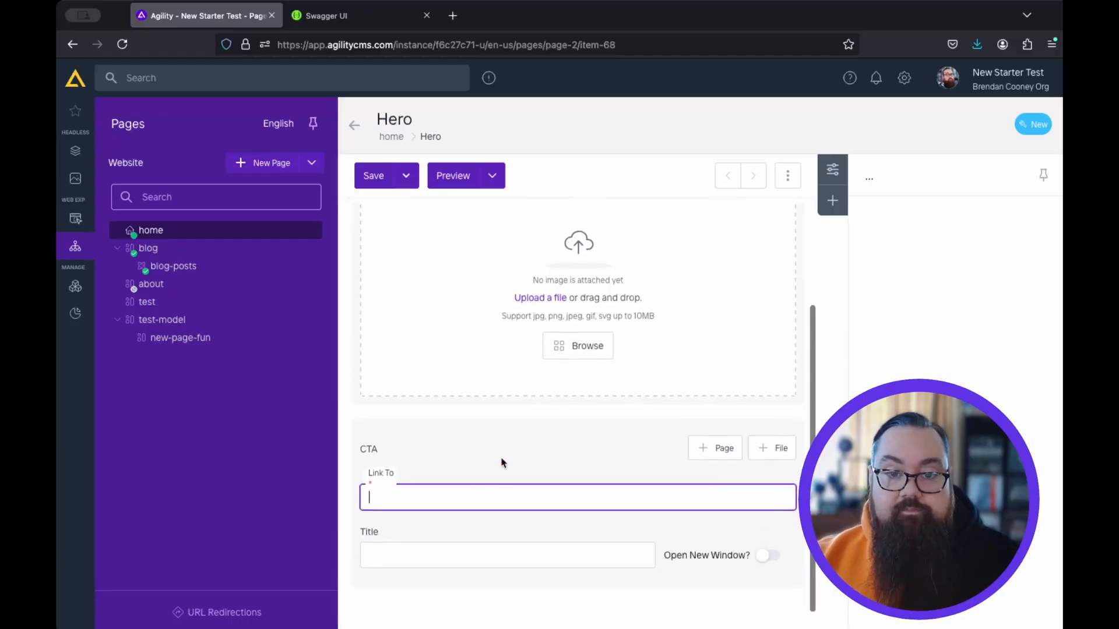
{"action": "left_click", "coordinate": [391, 137]}
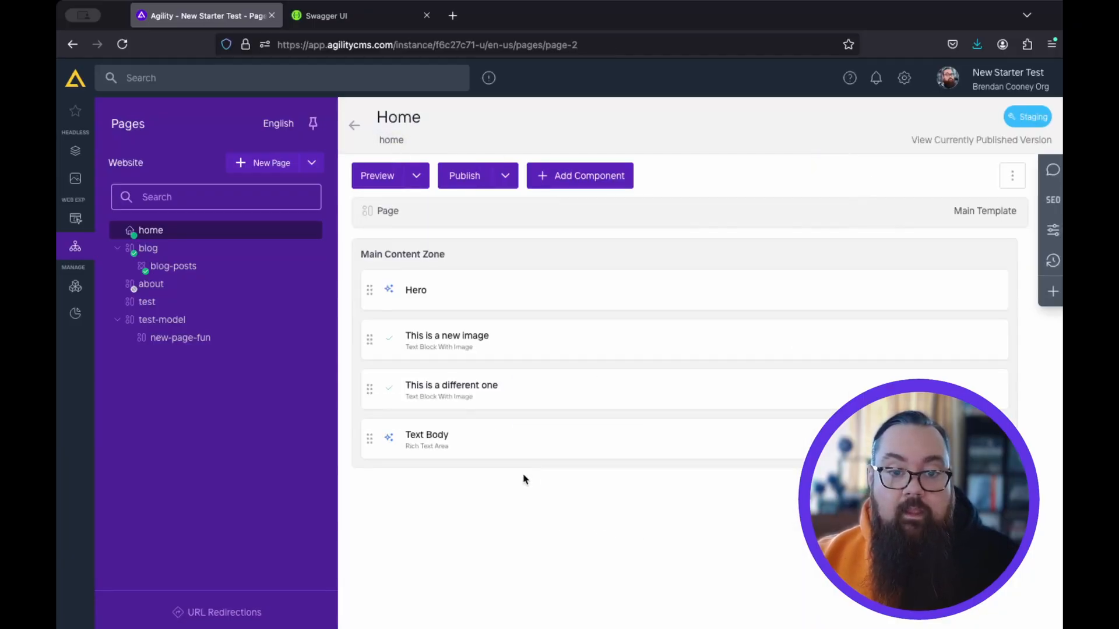
Step: Open the "This is a new image" component, collapse its version history and review all of its content fields
{"action": "left_click", "coordinate": [470, 344]}
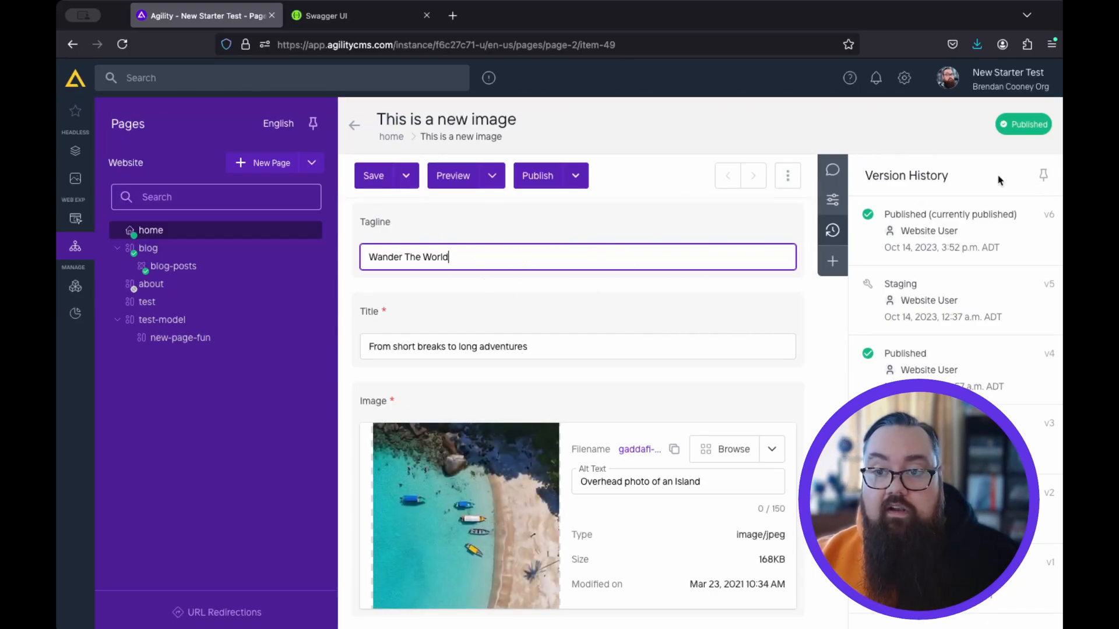
{"action": "left_click", "coordinate": [1050, 183]}
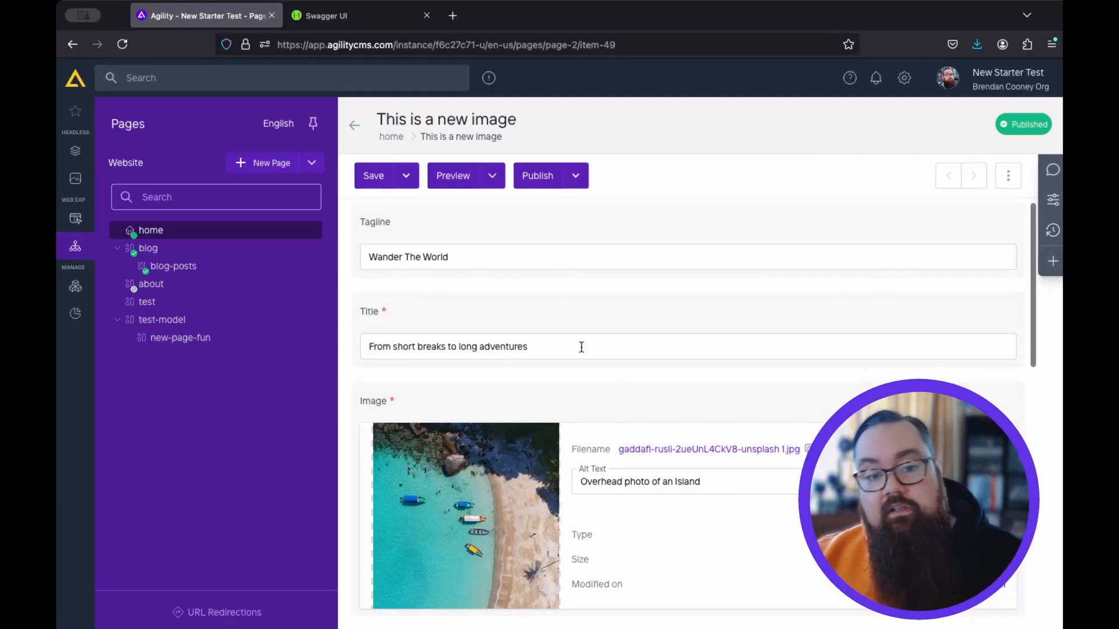
{"action": "scroll", "coordinate": [583, 350], "scroll_direction": "down", "scroll_amount": 6}
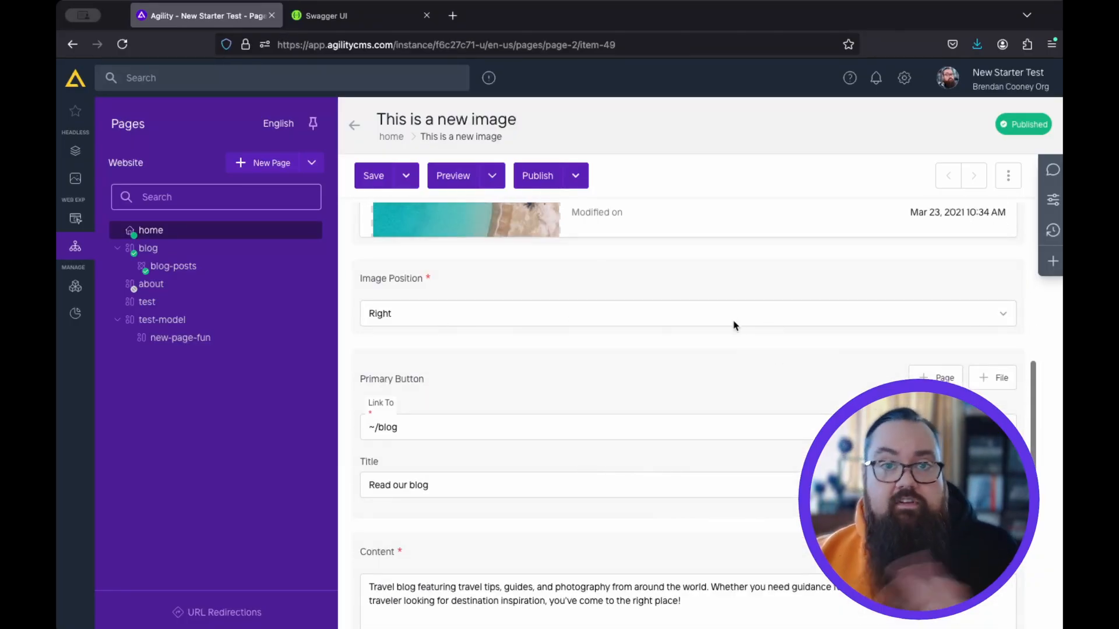
{"action": "scroll", "coordinate": [677, 365], "scroll_direction": "down", "scroll_amount": 4}
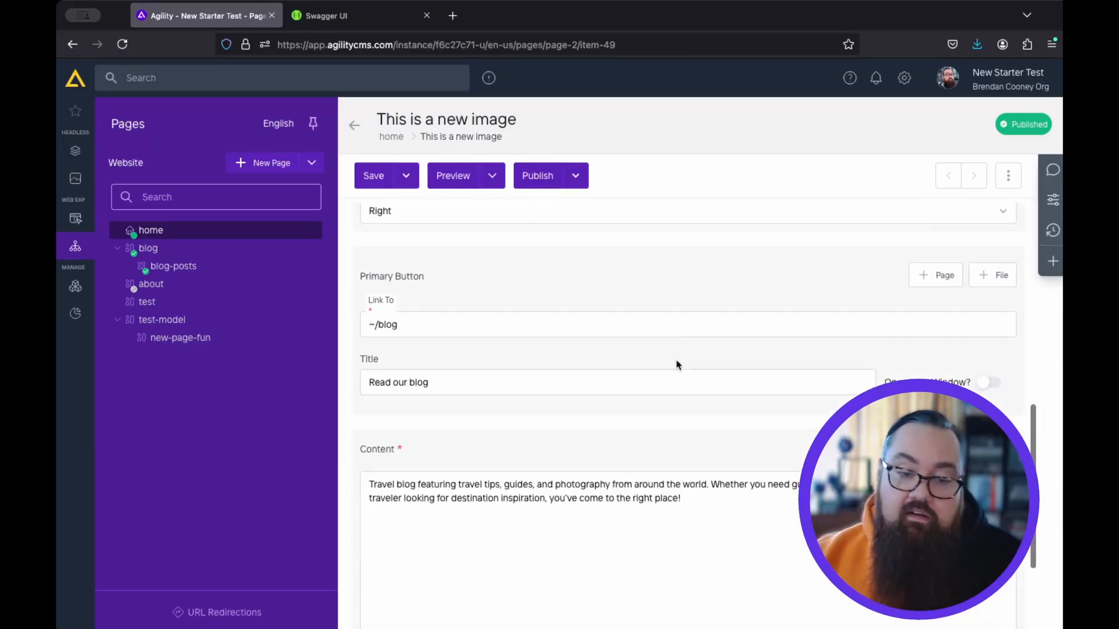
{"action": "scroll", "coordinate": [475, 396], "scroll_direction": "up", "scroll_amount": 1}
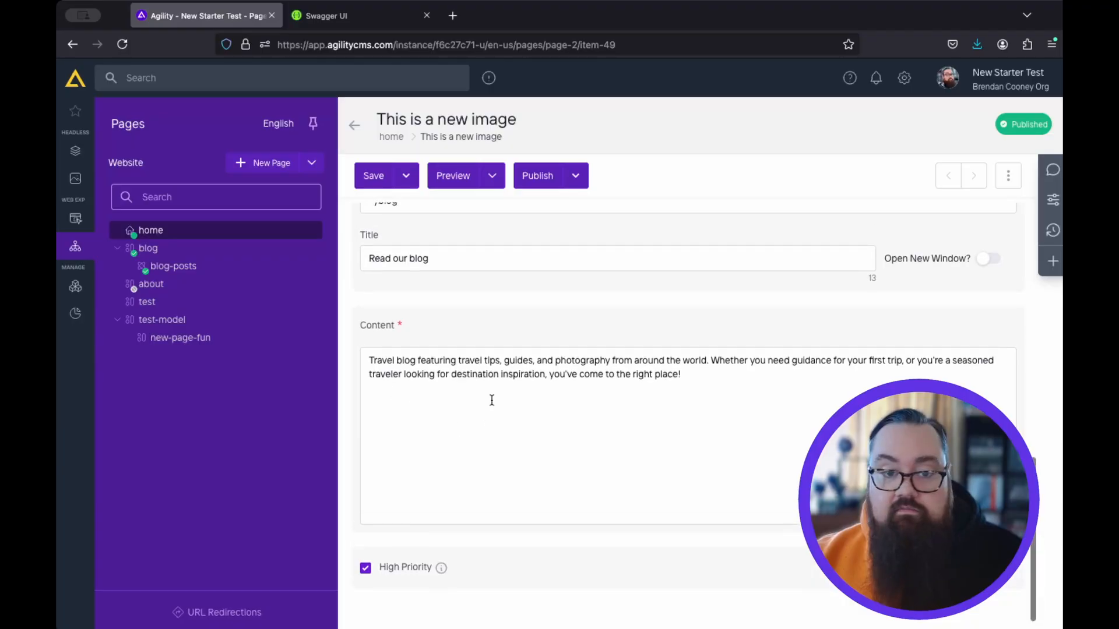
{"action": "scroll", "coordinate": [567, 421], "scroll_direction": "up", "scroll_amount": 2}
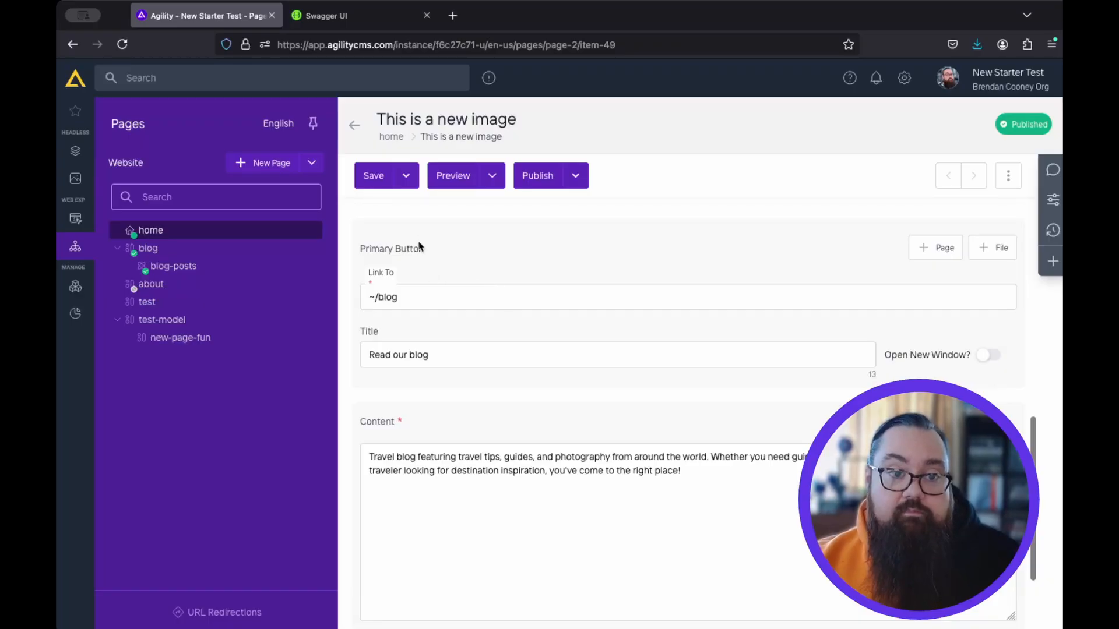
{"action": "scroll", "coordinate": [515, 458], "scroll_direction": "up", "scroll_amount": 8}
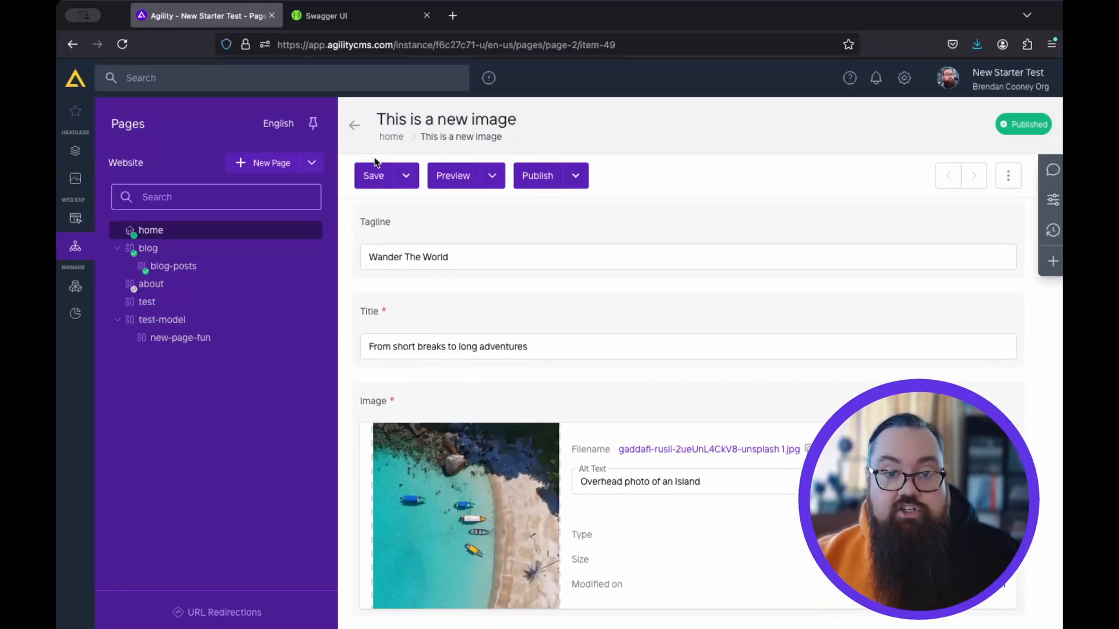
Step: Preview the "This is a new image" component in Web Studio and compare the rendered page with its editing fields
{"action": "left_click", "coordinate": [450, 176]}
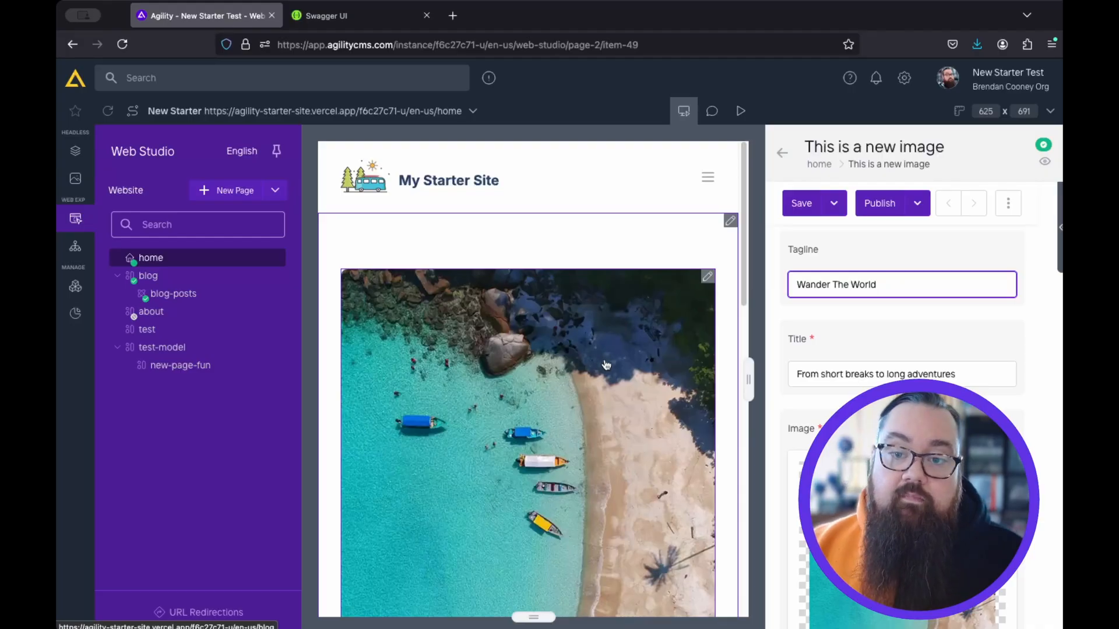
{"action": "scroll", "coordinate": [606, 365], "scroll_direction": "down", "scroll_amount": 10}
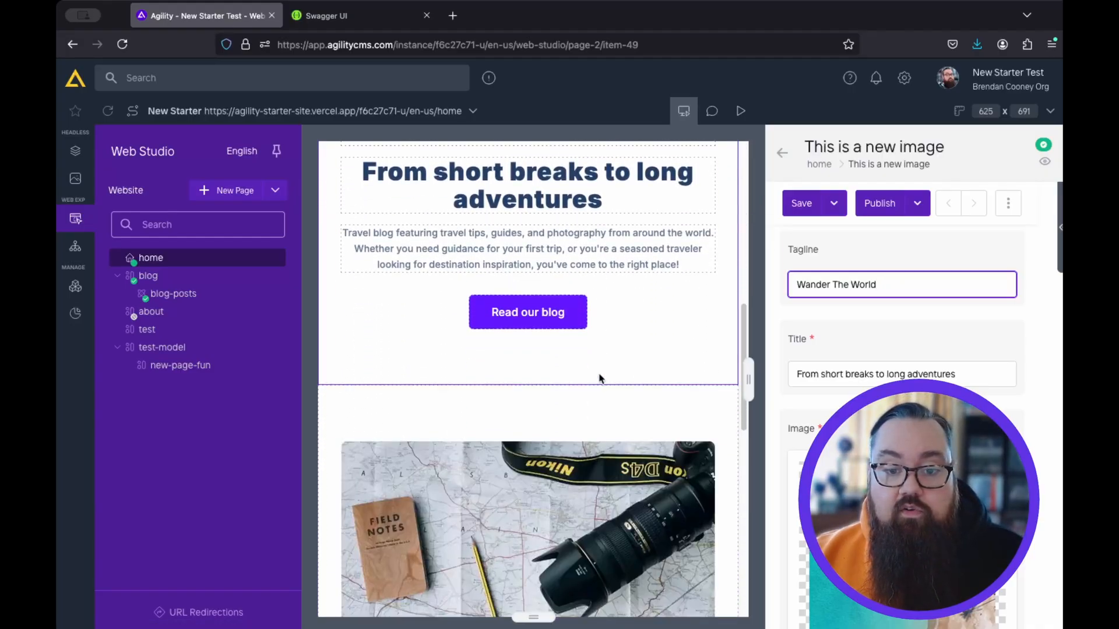
{"action": "scroll", "coordinate": [601, 377], "scroll_direction": "down", "scroll_amount": 3}
{"action": "scroll", "coordinate": [603, 373], "scroll_direction": "up", "scroll_amount": 14}
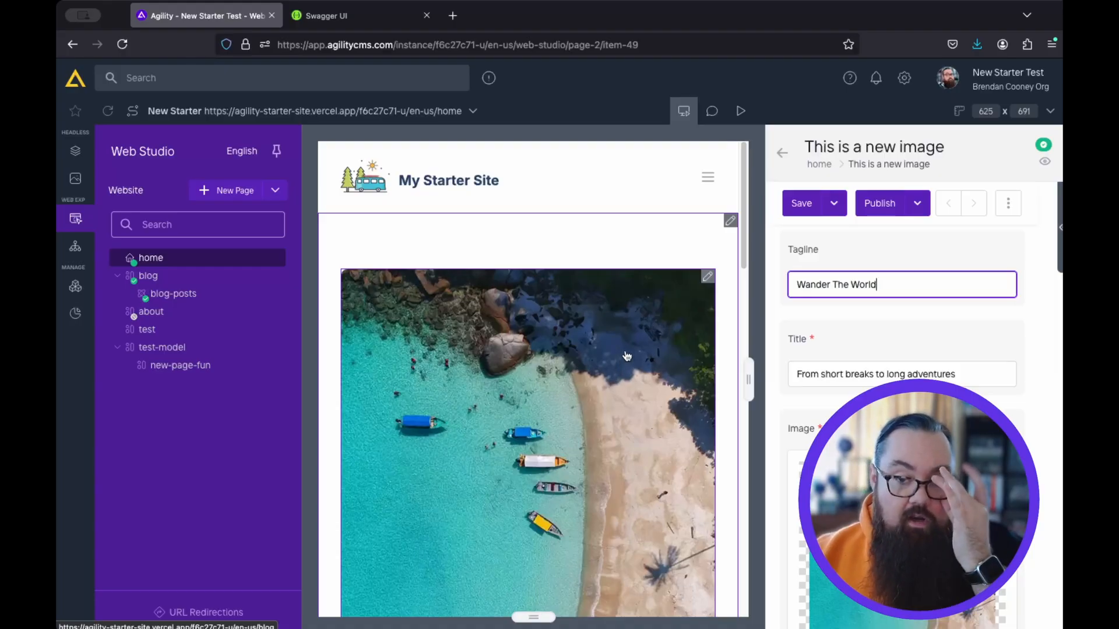
{"action": "scroll", "coordinate": [630, 408], "scroll_direction": "down", "scroll_amount": 4}
{"action": "scroll", "coordinate": [633, 459], "scroll_direction": "down", "scroll_amount": 2}
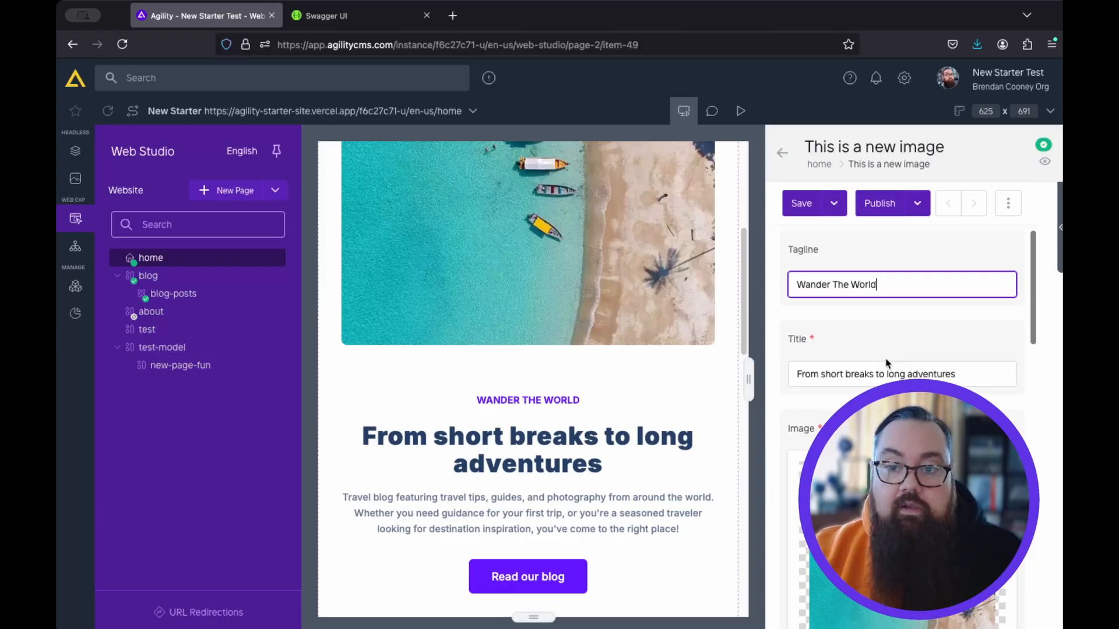
{"action": "scroll", "coordinate": [876, 371], "scroll_direction": "down", "scroll_amount": 10}
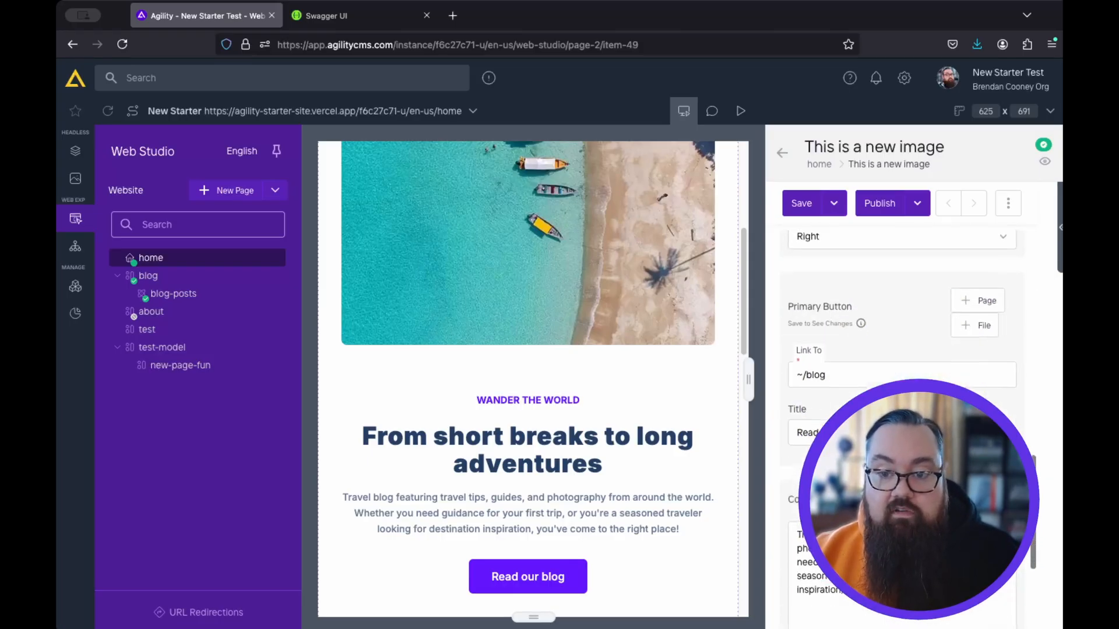
{"action": "scroll", "coordinate": [903, 373], "scroll_direction": "up", "scroll_amount": 3}
{"action": "scroll", "coordinate": [902, 373], "scroll_direction": "down", "scroll_amount": 5}
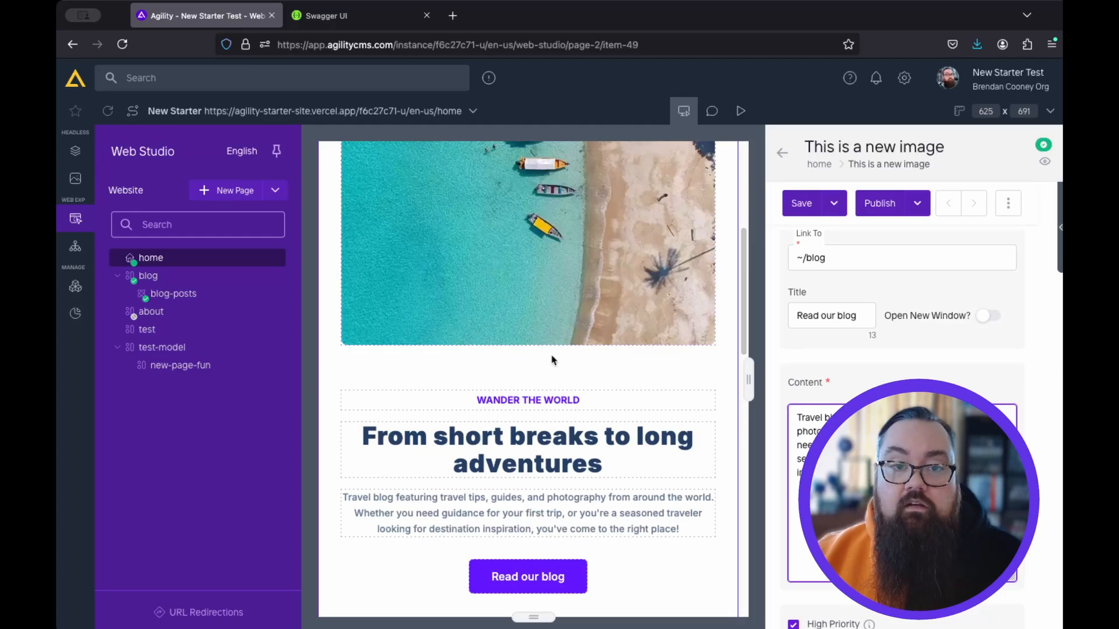
{"action": "scroll", "coordinate": [343, 322], "scroll_direction": "up", "scroll_amount": 5}
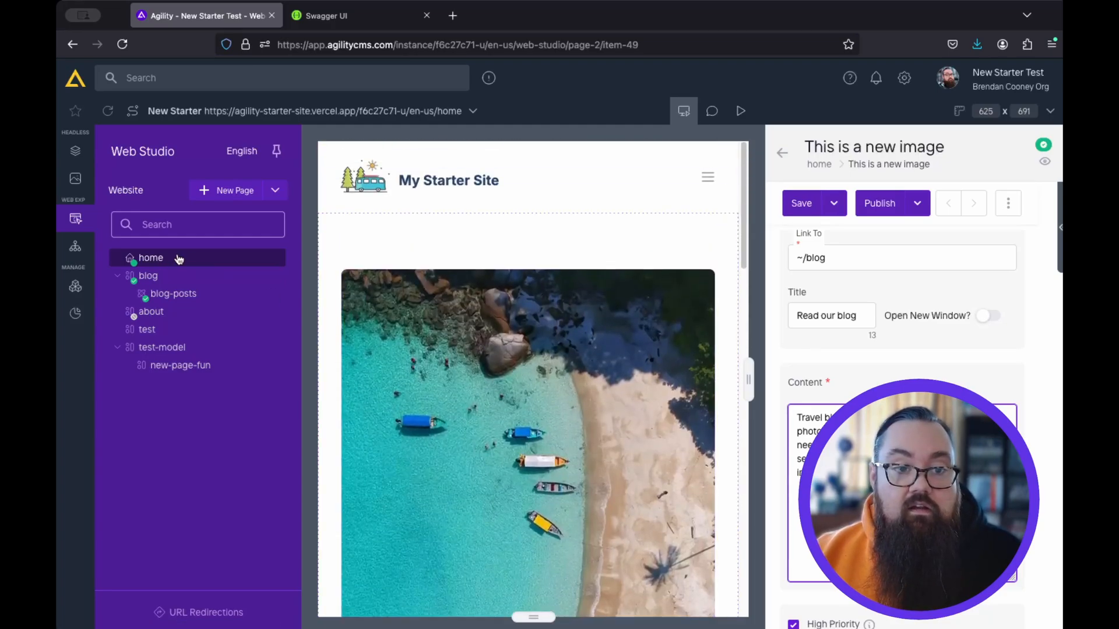
Step: Return to the home page in the Pages section and check its publish options without applying any
{"action": "mouse_move", "coordinate": [99, 221]}
{"action": "left_click", "coordinate": [109, 245]}
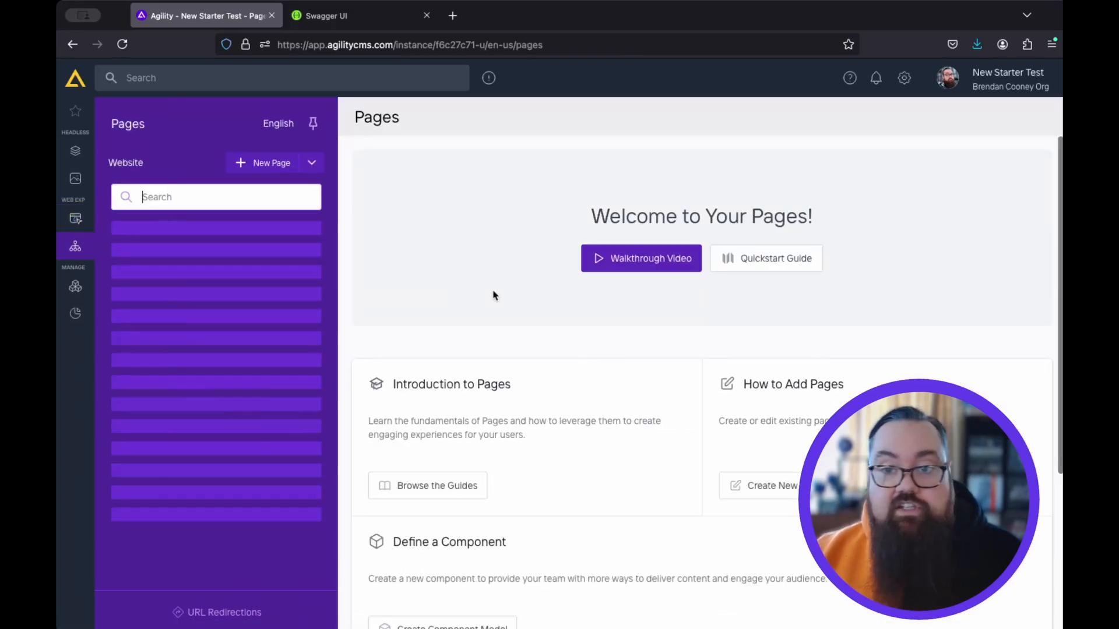
{"action": "left_click", "coordinate": [152, 231]}
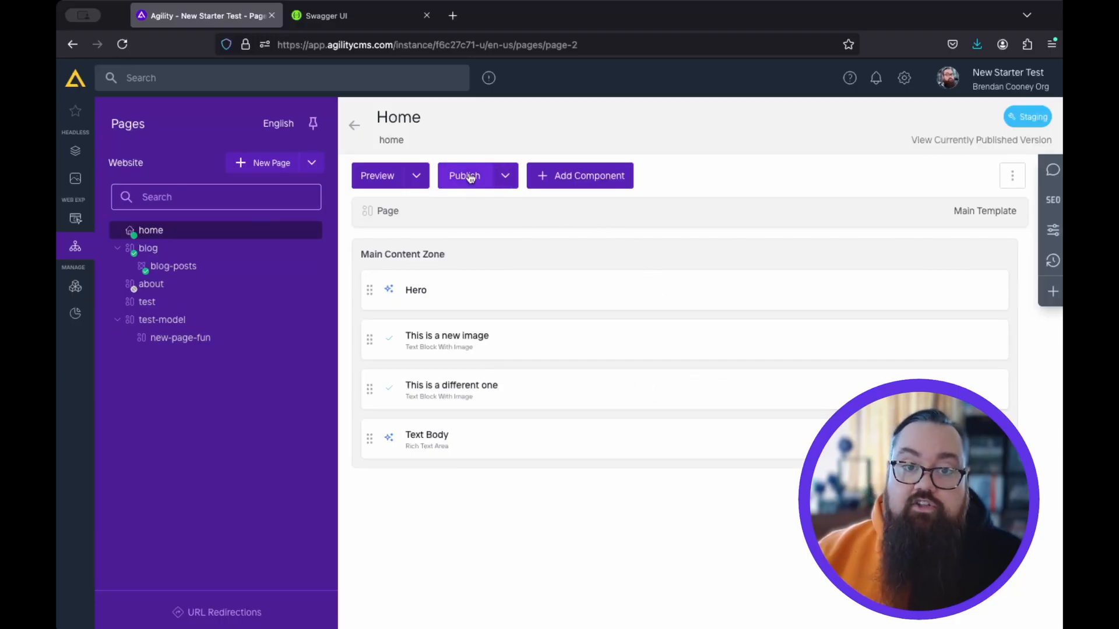
{"action": "left_click", "coordinate": [505, 178]}
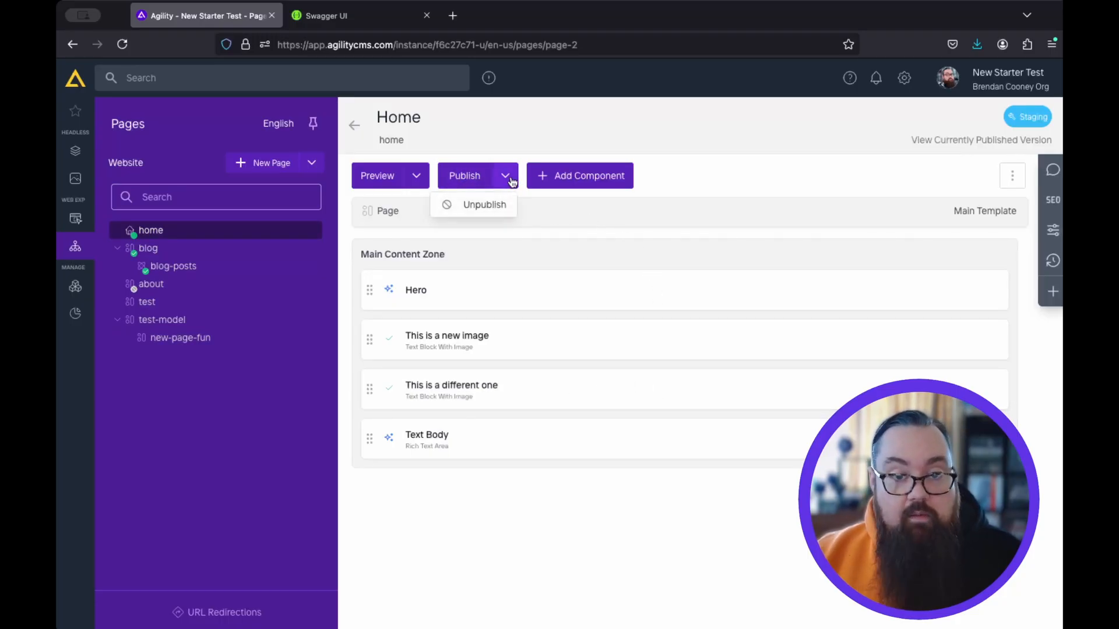
{"action": "left_click", "coordinate": [508, 185]}
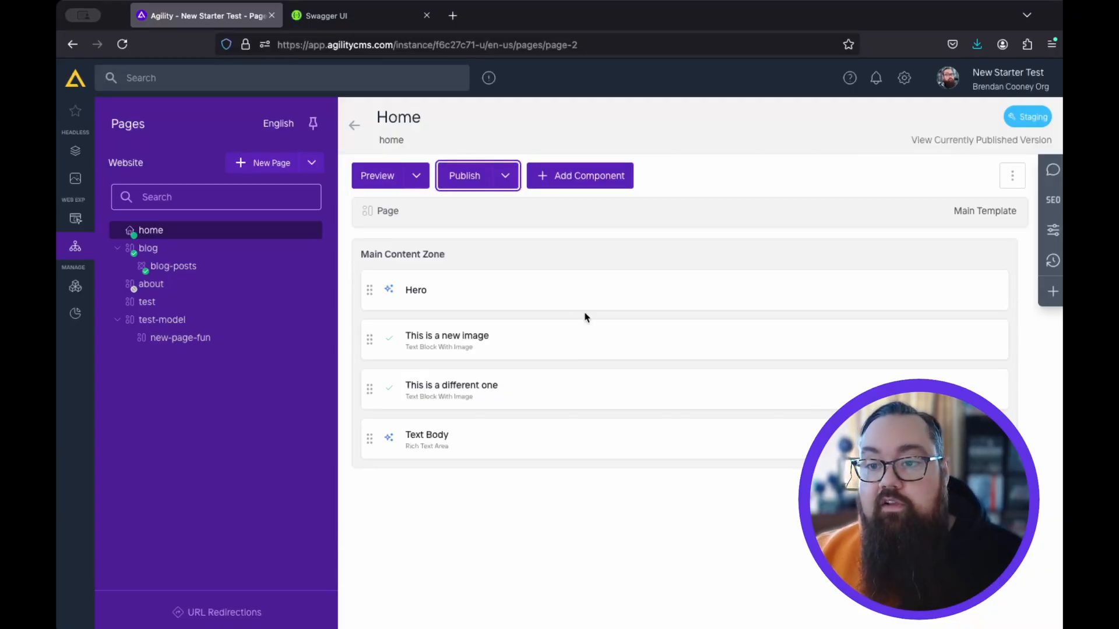
{"action": "mouse_move", "coordinate": [586, 301]}
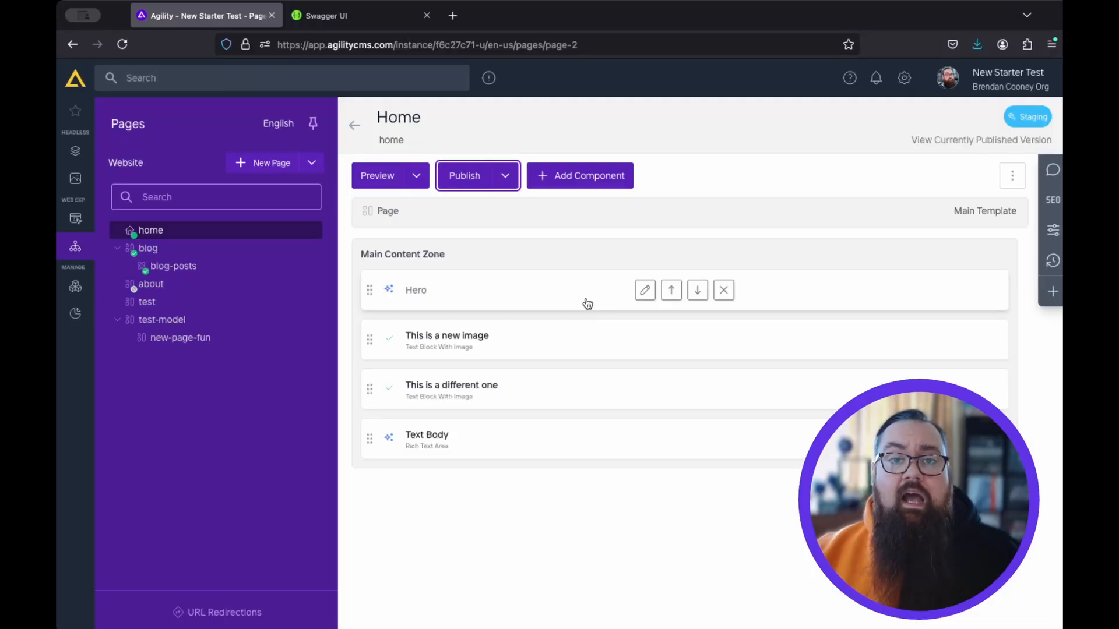